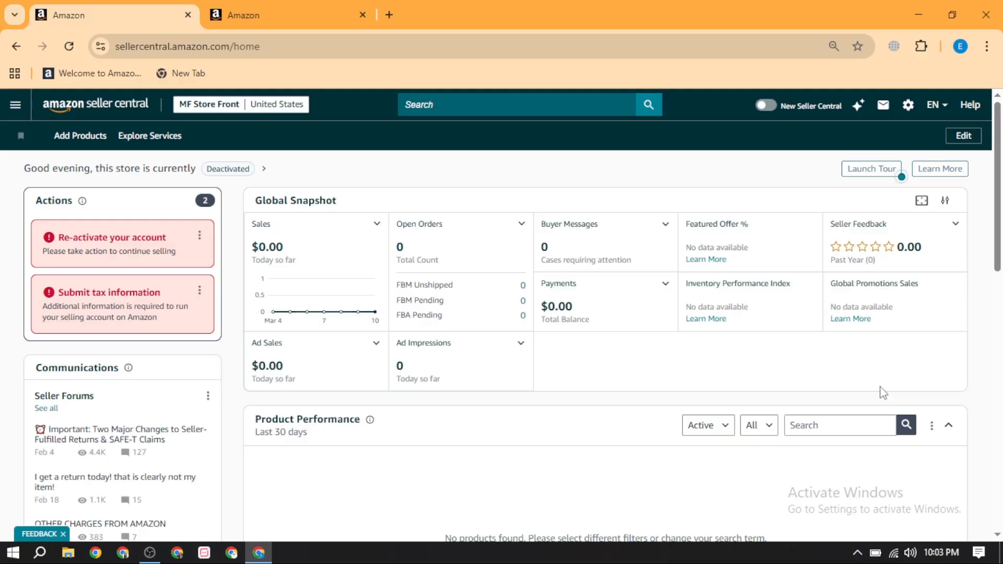
Examine the seller home dashboard, including the required account actions, Global Snapshot, Product Performance and Recommendations
{"action": "scroll", "coordinate": [605, 478], "scroll_direction": "down", "scroll_amount": 15}
{"action": "scroll", "coordinate": [606, 478], "scroll_direction": "up", "scroll_amount": 15}
{"action": "scroll", "coordinate": [459, 235], "scroll_direction": "down", "scroll_amount": 5}
{"action": "scroll", "coordinate": [464, 243], "scroll_direction": "up", "scroll_amount": 5}
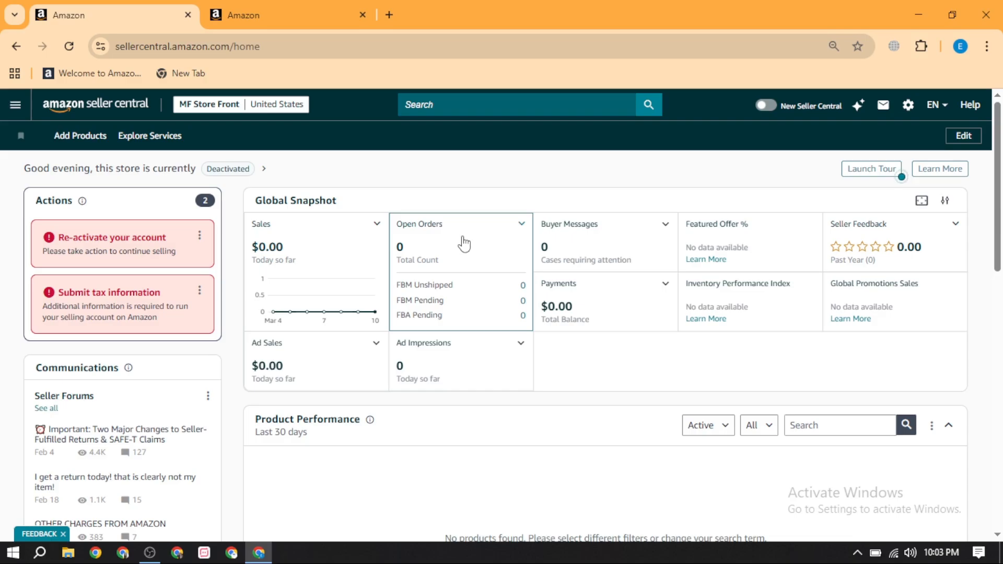
{"action": "scroll", "coordinate": [464, 243], "scroll_direction": "down", "scroll_amount": 10}
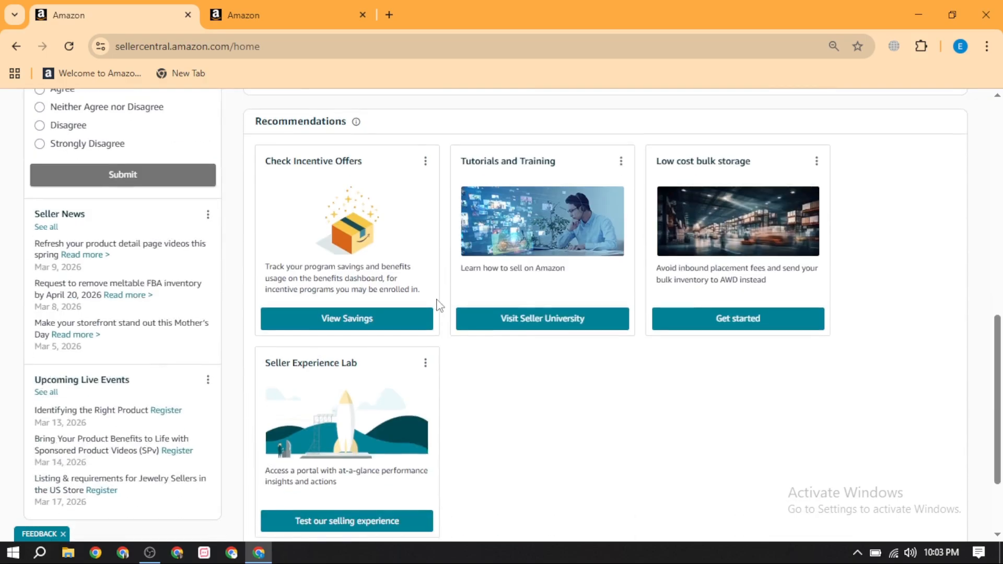
{"action": "scroll", "coordinate": [439, 302], "scroll_direction": "up", "scroll_amount": 10}
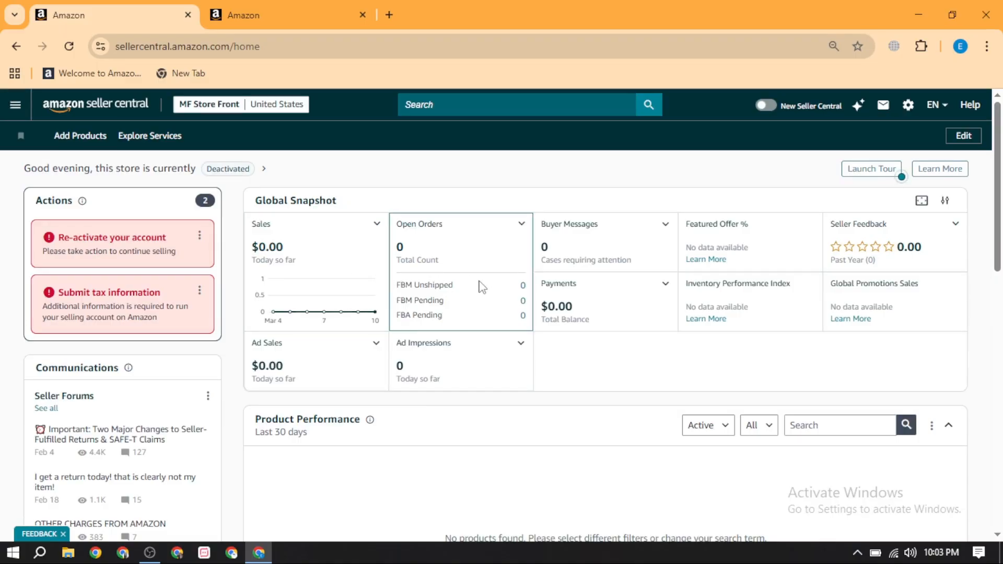
{"action": "scroll", "coordinate": [611, 358], "scroll_direction": "down", "scroll_amount": 8}
{"action": "scroll", "coordinate": [612, 358], "scroll_direction": "up", "scroll_amount": 1}
{"action": "scroll", "coordinate": [611, 361], "scroll_direction": "up", "scroll_amount": 8}
Open the account re-activation action and review the Account Health page, including Policy Compliance, Priority Actions and All Issues
{"action": "left_click", "coordinate": [148, 259]}
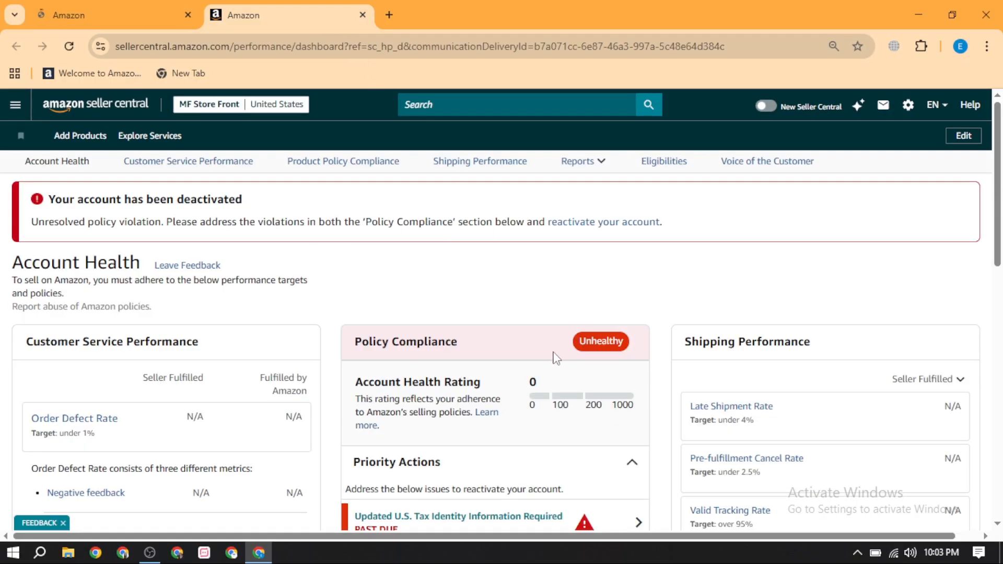
{"action": "scroll", "coordinate": [426, 340], "scroll_direction": "down", "scroll_amount": 5}
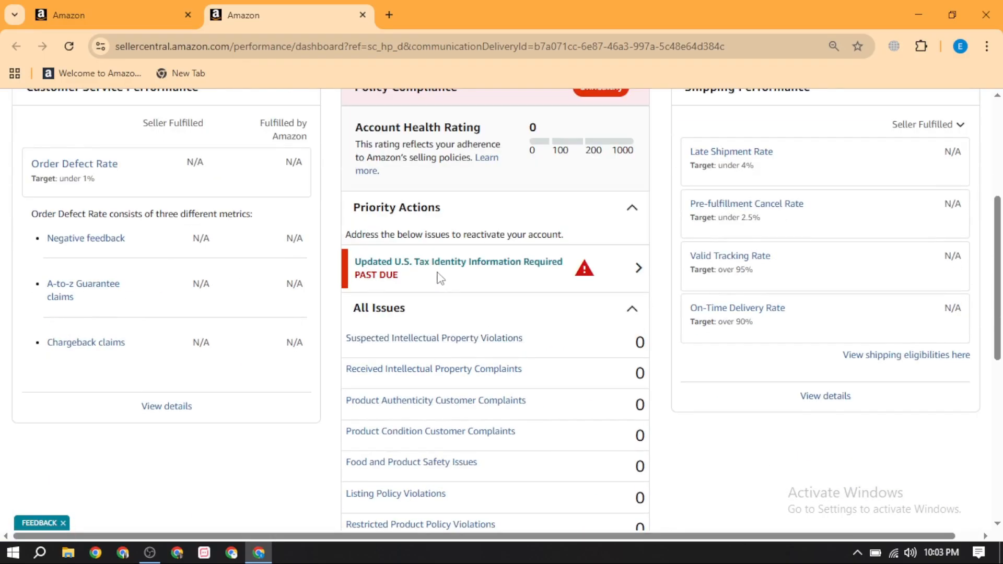
{"action": "scroll", "coordinate": [513, 278], "scroll_direction": "up", "scroll_amount": 1}
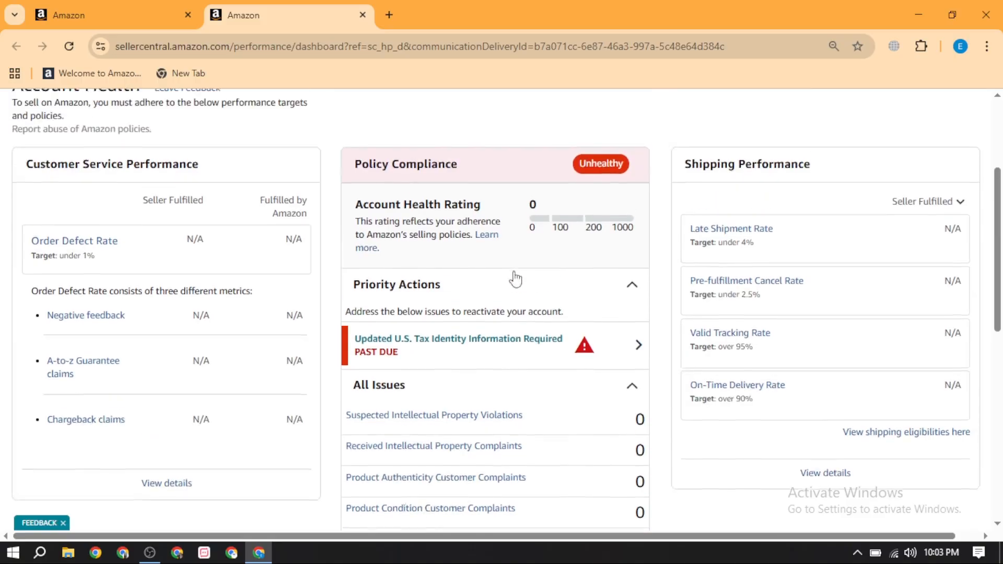
{"action": "scroll", "coordinate": [515, 280], "scroll_direction": "up", "scroll_amount": 4}
{"action": "left_click", "coordinate": [181, 10]}
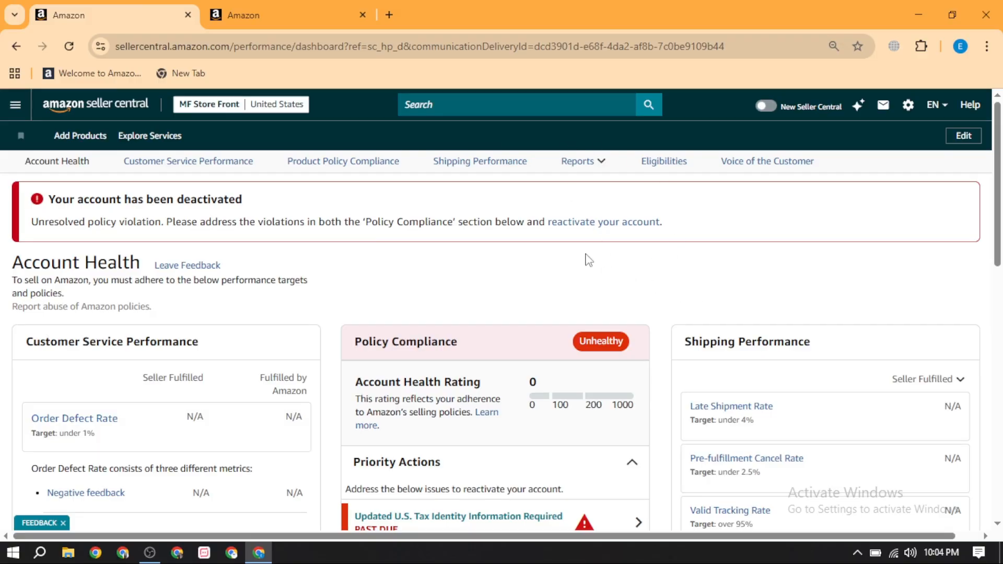
{"action": "scroll", "coordinate": [666, 302], "scroll_direction": "down", "scroll_amount": 10}
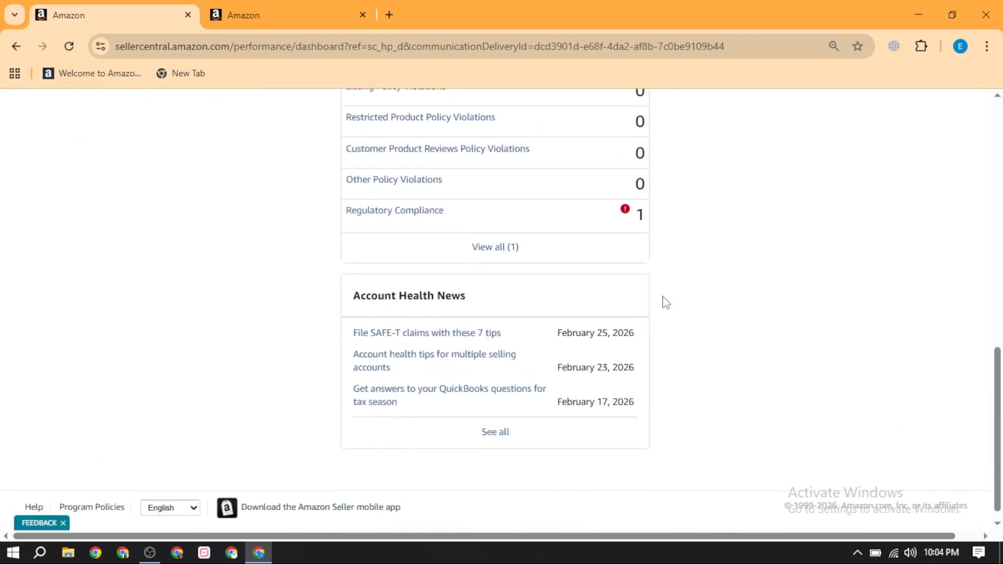
{"action": "scroll", "coordinate": [666, 302], "scroll_direction": "up", "scroll_amount": 10}
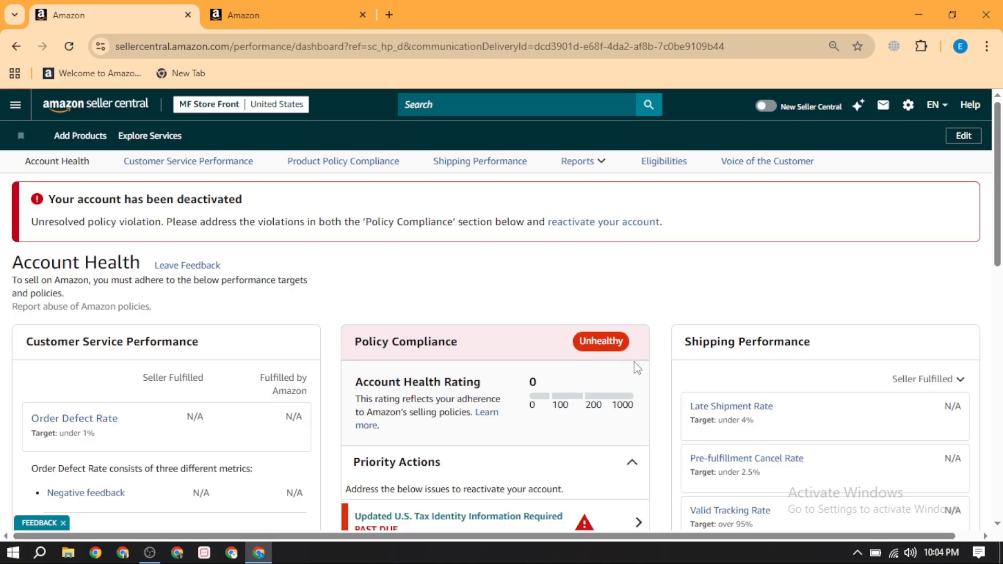
{"action": "scroll", "coordinate": [642, 384], "scroll_direction": "down", "scroll_amount": 5}
{"action": "scroll", "coordinate": [644, 385], "scroll_direction": "up", "scroll_amount": 5}
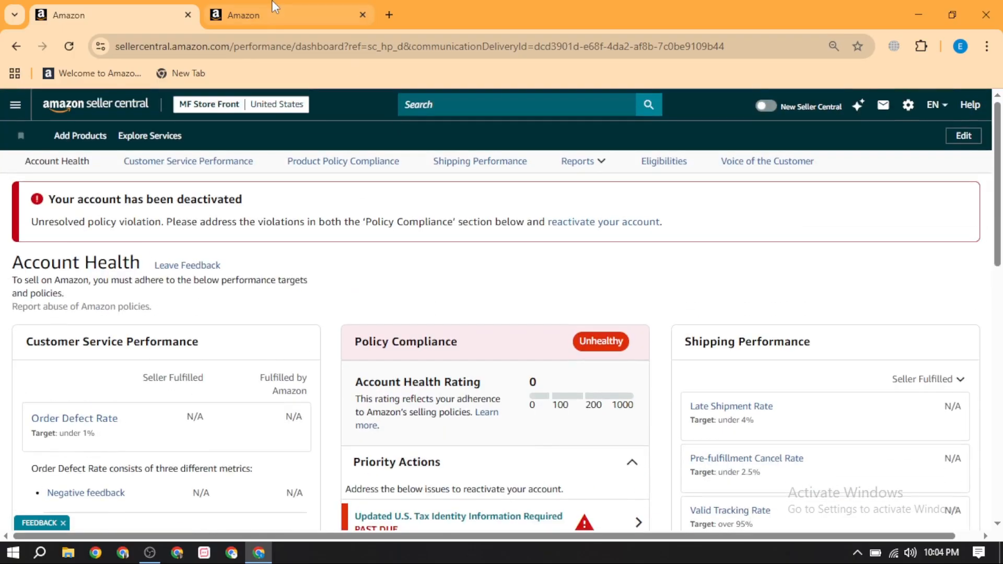
Open the past-due U.S. tax identity information issue under Priority Actions and proceed to submitting the tax information
{"action": "key", "text": "ctrl+Tab"}
{"action": "scroll", "coordinate": [496, 418], "scroll_direction": "down", "scroll_amount": 4}
{"action": "scroll", "coordinate": [491, 438], "scroll_direction": "down", "scroll_amount": 1}
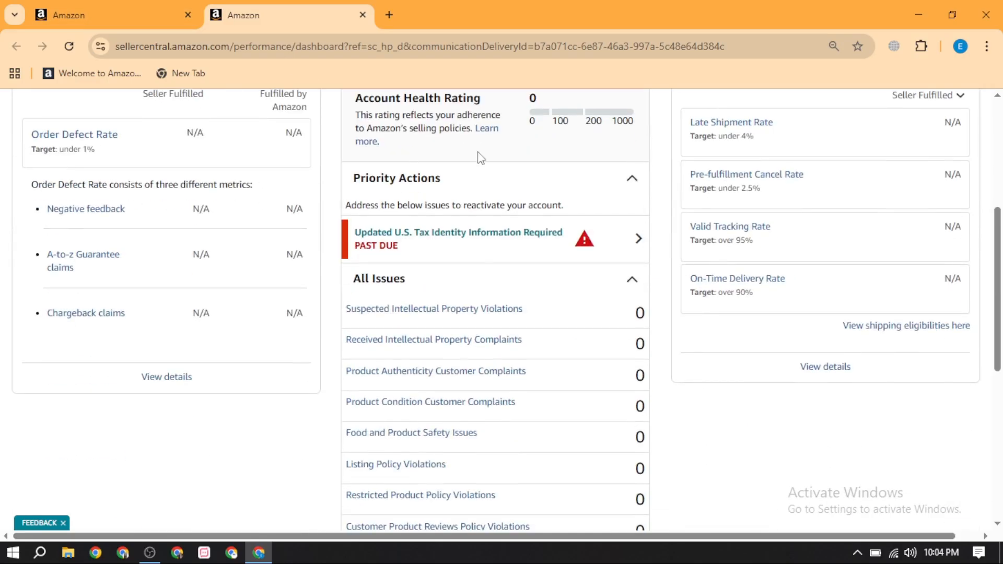
{"action": "left_click", "coordinate": [436, 235]}
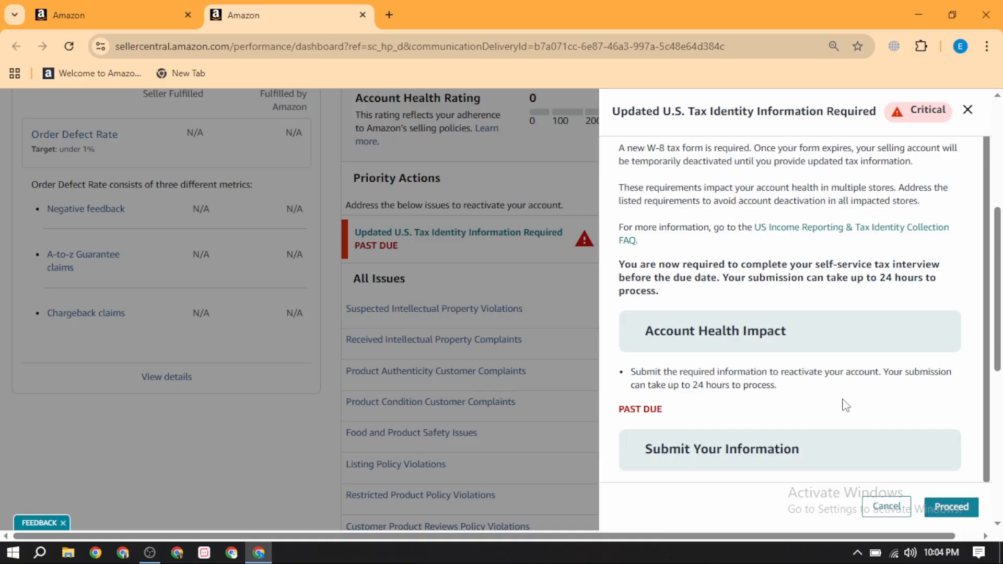
{"action": "left_click", "coordinate": [952, 515]}
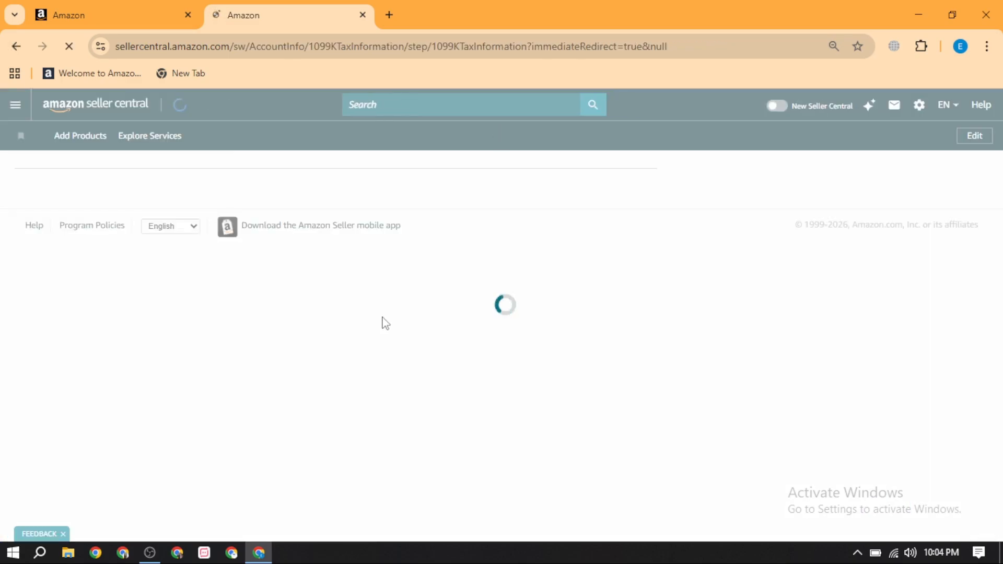
Return to the seller home page and open the Submit tax information action
{"action": "left_click", "coordinate": [116, 8]}
{"action": "left_click", "coordinate": [127, 107]}
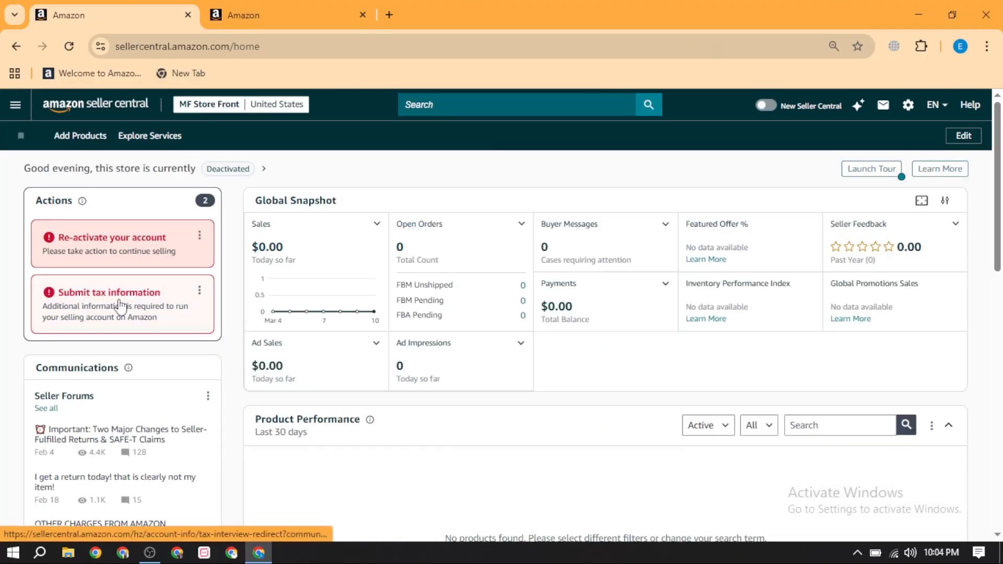
{"action": "left_click", "coordinate": [120, 305]}
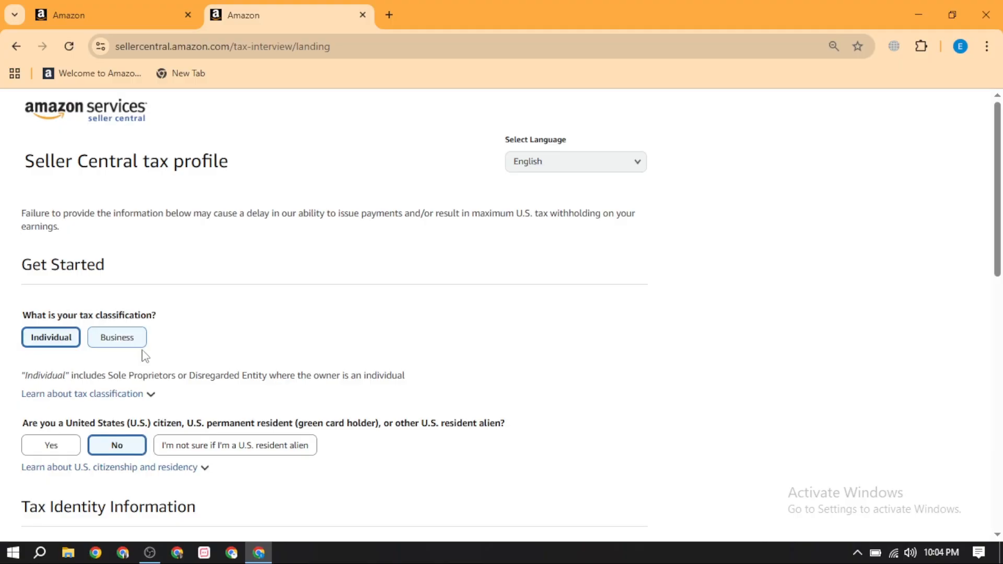
Review the tax profile form's tax classification, U.S. citizenship, full name and country of citizenship entries
{"action": "scroll", "coordinate": [141, 356], "scroll_direction": "down", "scroll_amount": 2}
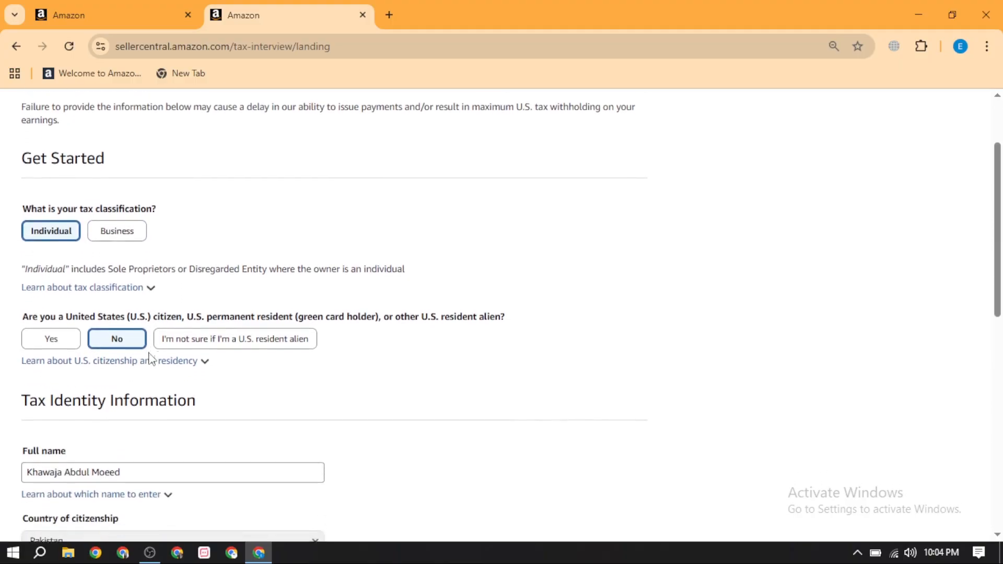
{"action": "scroll", "coordinate": [149, 358], "scroll_direction": "up", "scroll_amount": 2}
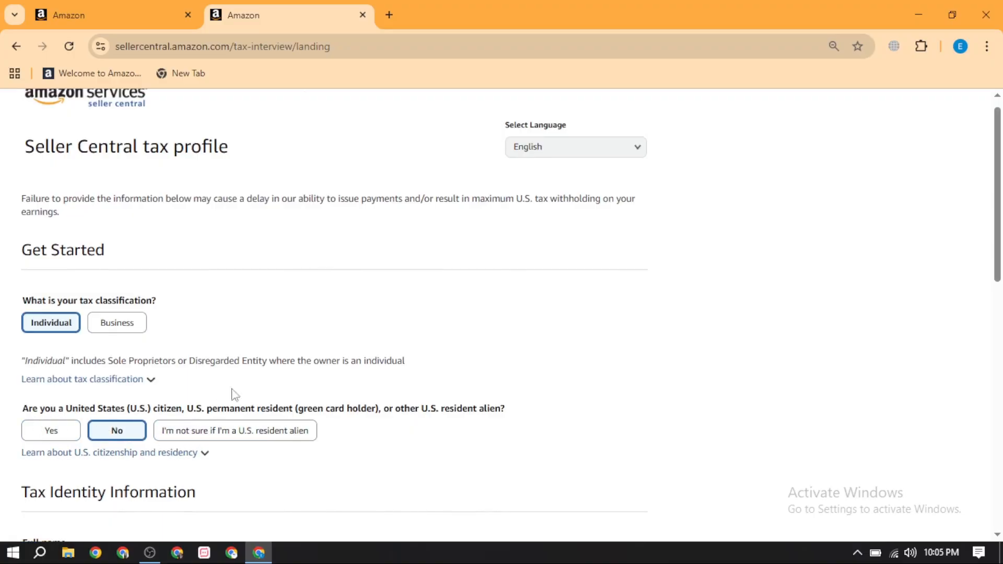
{"action": "scroll", "coordinate": [271, 335], "scroll_direction": "down", "scroll_amount": 1}
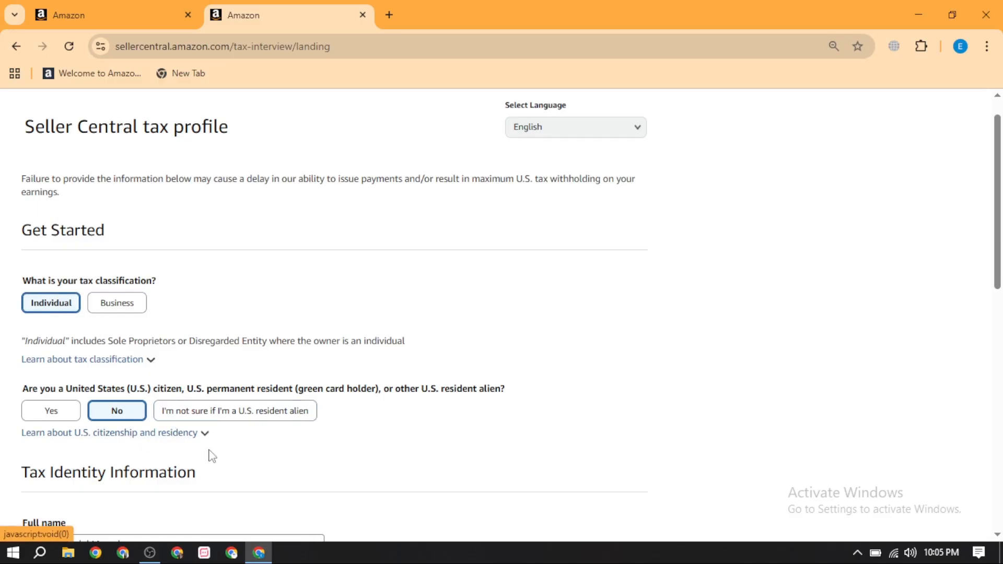
{"action": "scroll", "coordinate": [209, 455], "scroll_direction": "down", "scroll_amount": 1}
{"action": "scroll", "coordinate": [209, 454], "scroll_direction": "down", "scroll_amount": 1}
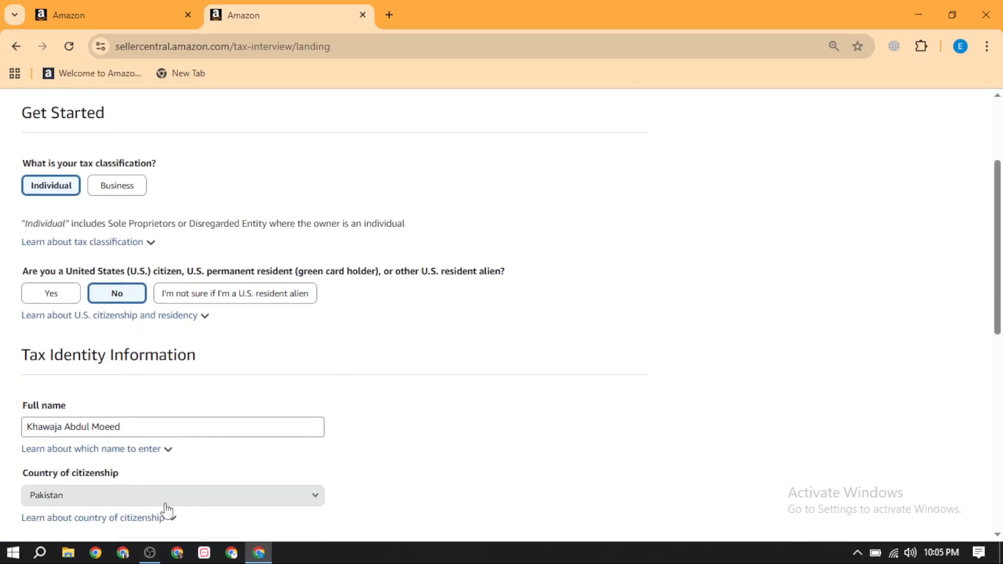
{"action": "scroll", "coordinate": [217, 510], "scroll_direction": "down", "scroll_amount": 1}
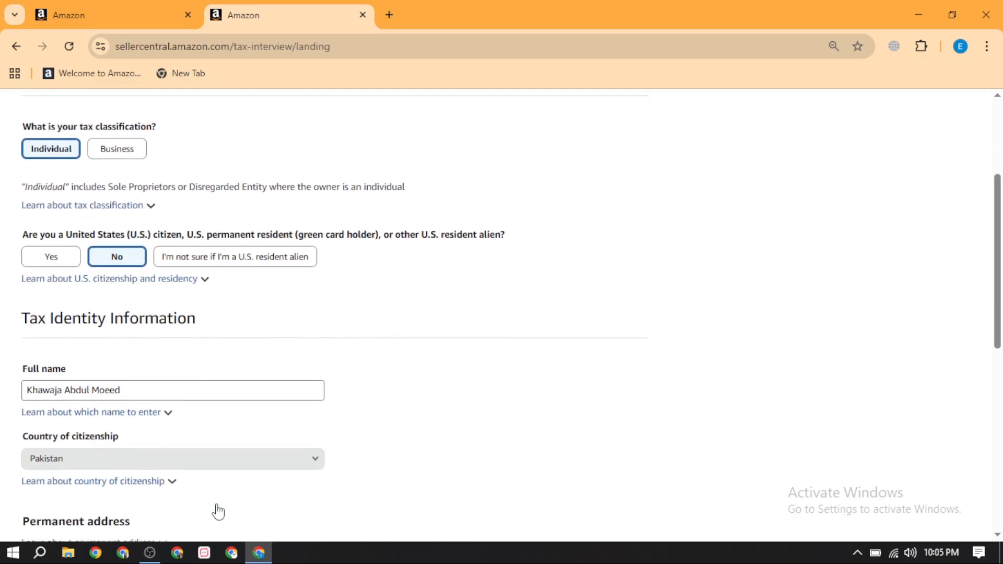
{"action": "scroll", "coordinate": [218, 511], "scroll_direction": "up", "scroll_amount": 4}
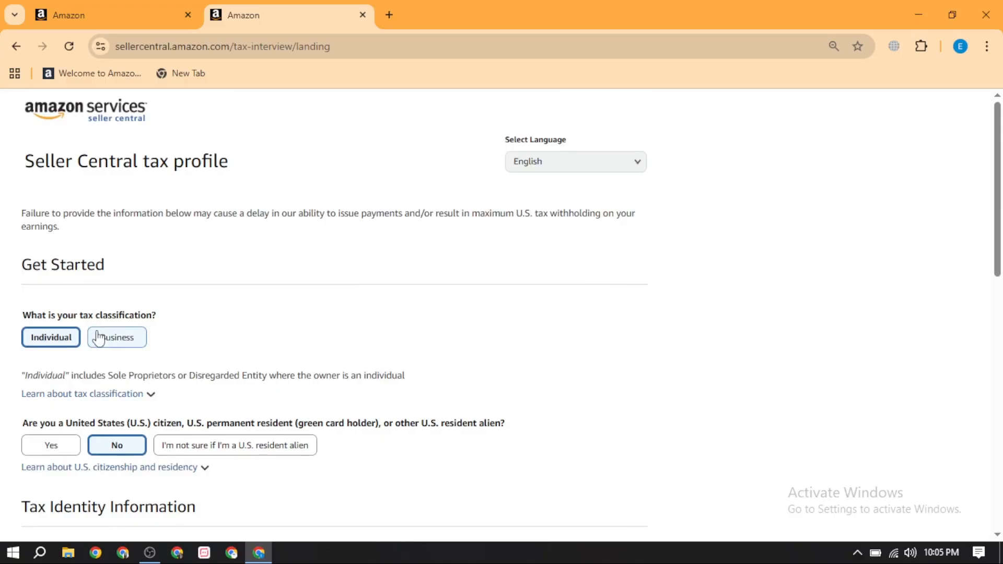
Set the tax classification to Business and answer No to being a U.S. resident entity
{"action": "left_click", "coordinate": [136, 344]}
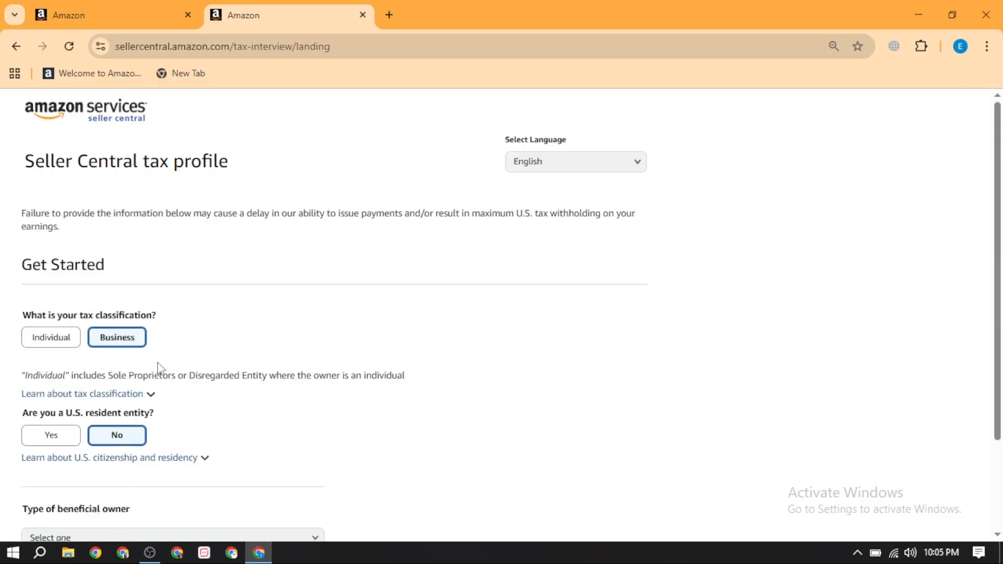
{"action": "left_click", "coordinate": [101, 432]}
{"action": "scroll", "coordinate": [163, 417], "scroll_direction": "down", "scroll_amount": 1}
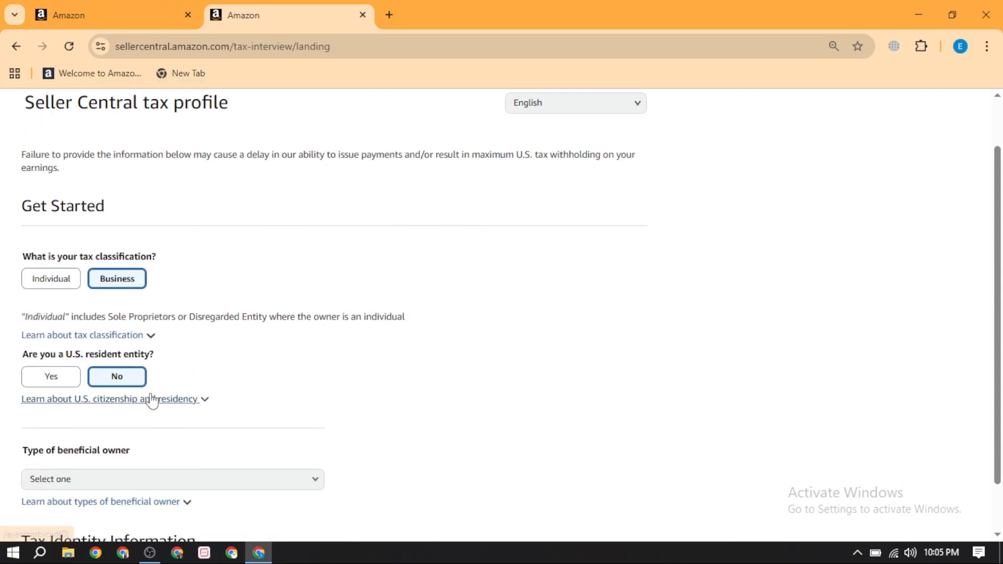
{"action": "left_click", "coordinate": [125, 377]}
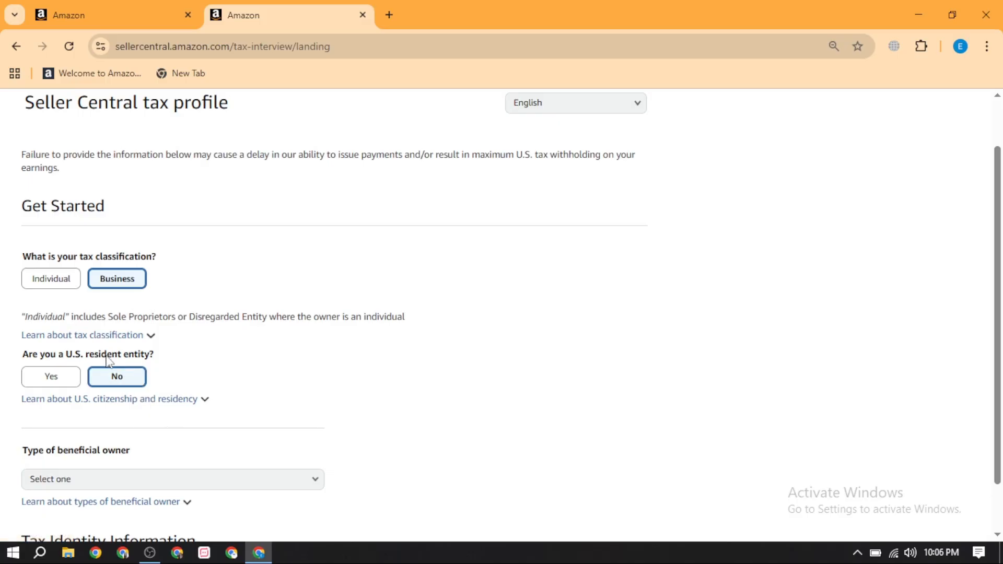
{"action": "scroll", "coordinate": [162, 381], "scroll_direction": "down", "scroll_amount": 2}
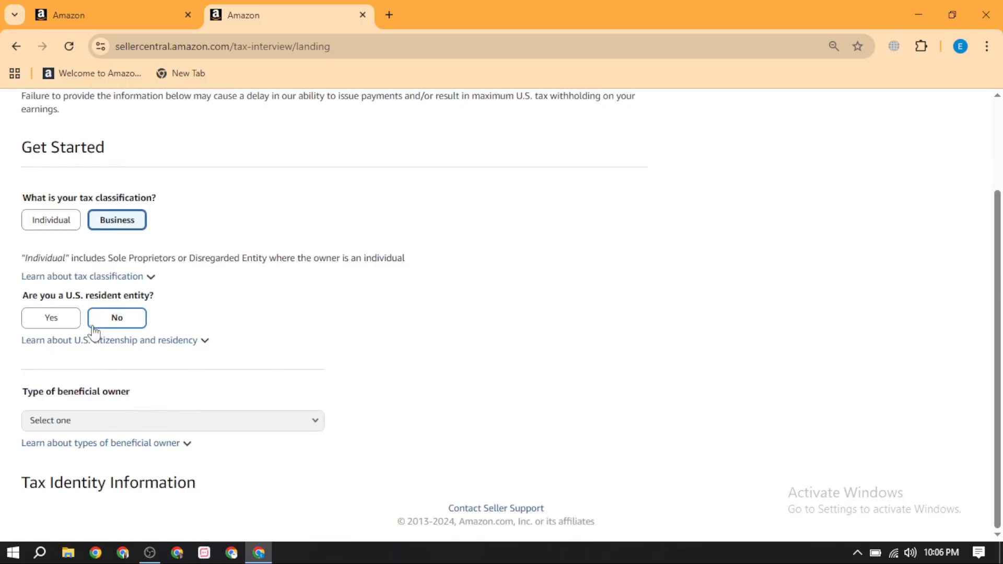
Set the type of beneficial owner to Corporation
{"action": "left_click_drag", "start_coordinate": [50, 392], "coordinate": [152, 406]}
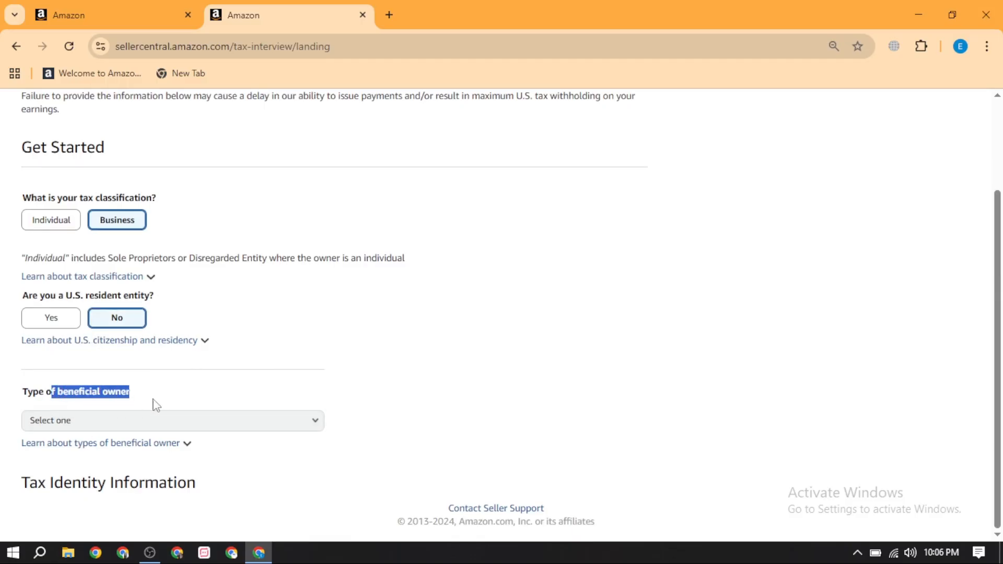
{"action": "left_click", "coordinate": [154, 424]}
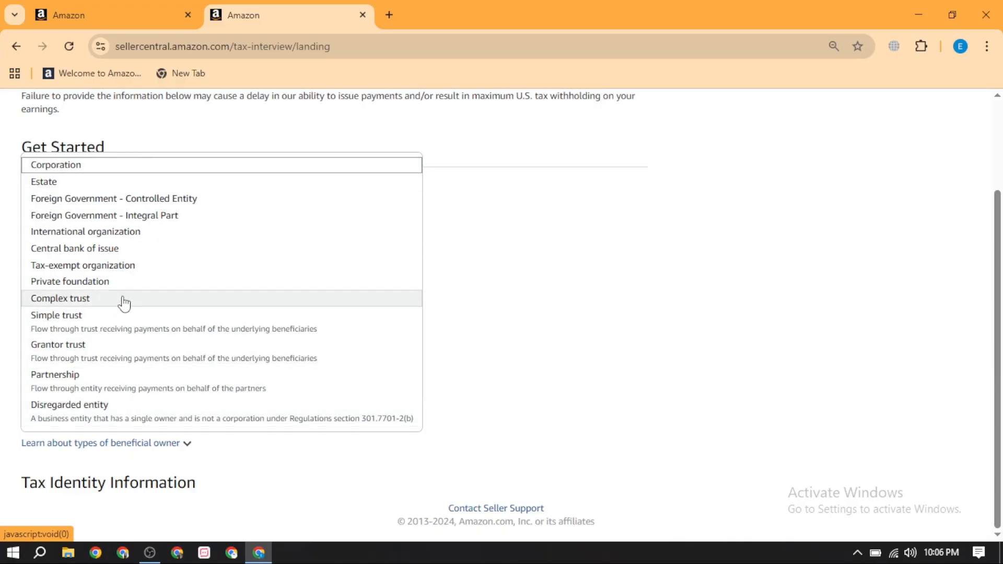
{"action": "left_click", "coordinate": [135, 166]}
{"action": "scroll", "coordinate": [178, 409], "scroll_direction": "down", "scroll_amount": 1}
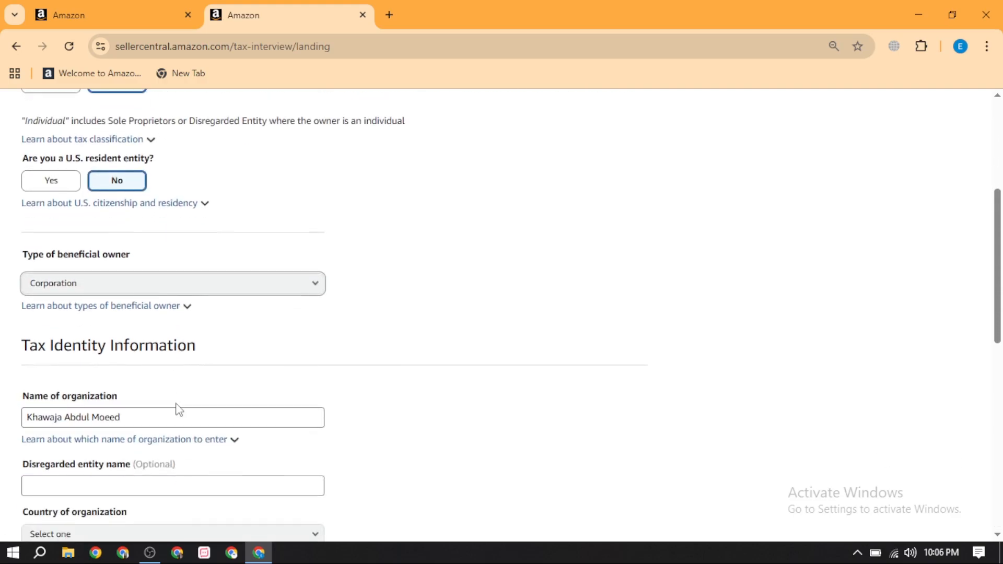
View the country of organization options in the tax identity section, then close them without choosing one
{"action": "scroll", "coordinate": [178, 409], "scroll_direction": "down", "scroll_amount": 2}
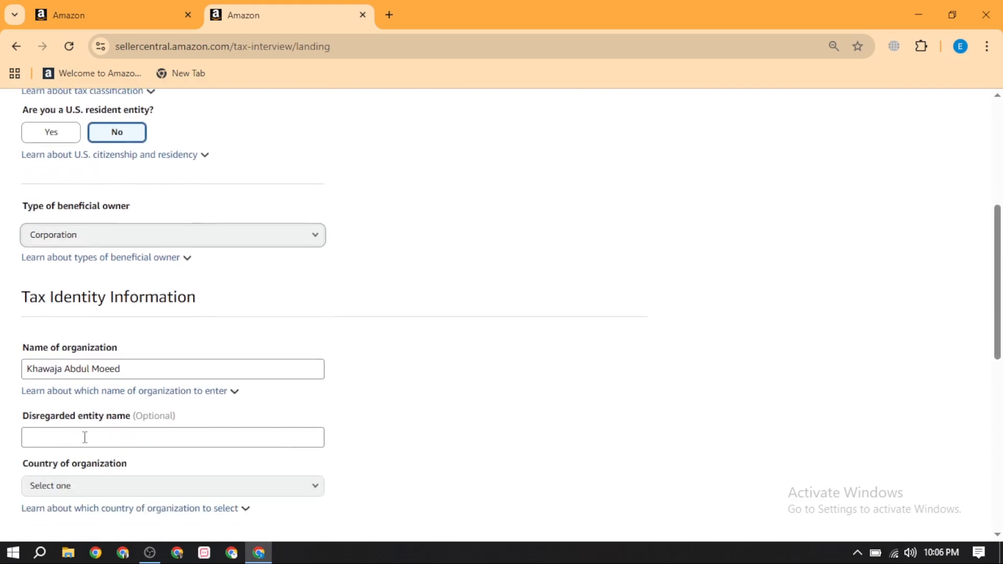
{"action": "left_click", "coordinate": [89, 486]}
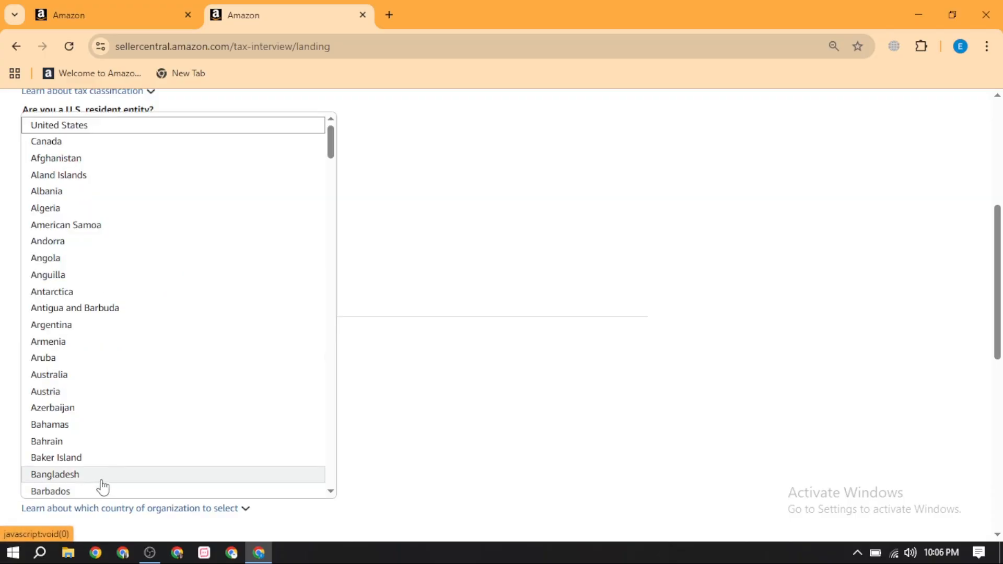
{"action": "left_click", "coordinate": [354, 419]}
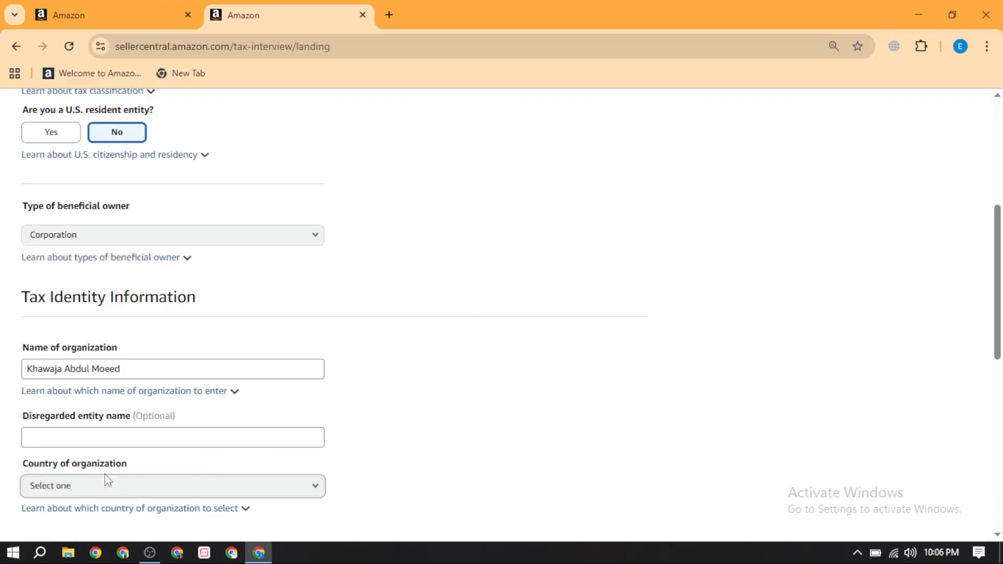
Look through the type of beneficial owner options from Corporation to Disregarded entity, and close them without changing the selection
{"action": "scroll", "coordinate": [261, 314], "scroll_direction": "up", "scroll_amount": 1}
{"action": "left_click", "coordinate": [256, 298]}
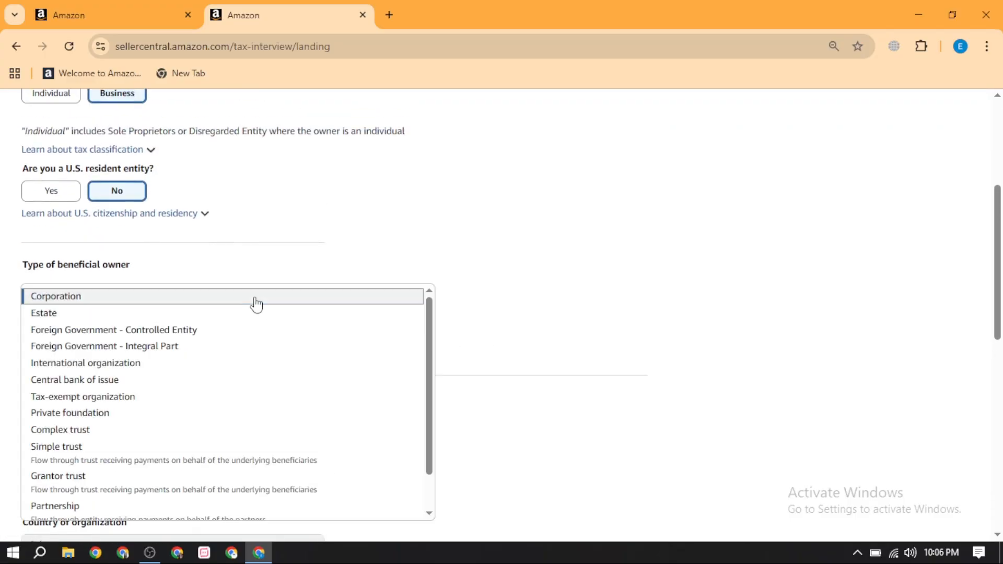
{"action": "scroll", "coordinate": [264, 334], "scroll_direction": "down", "scroll_amount": 1}
{"action": "scroll", "coordinate": [454, 340], "scroll_direction": "down", "scroll_amount": 1}
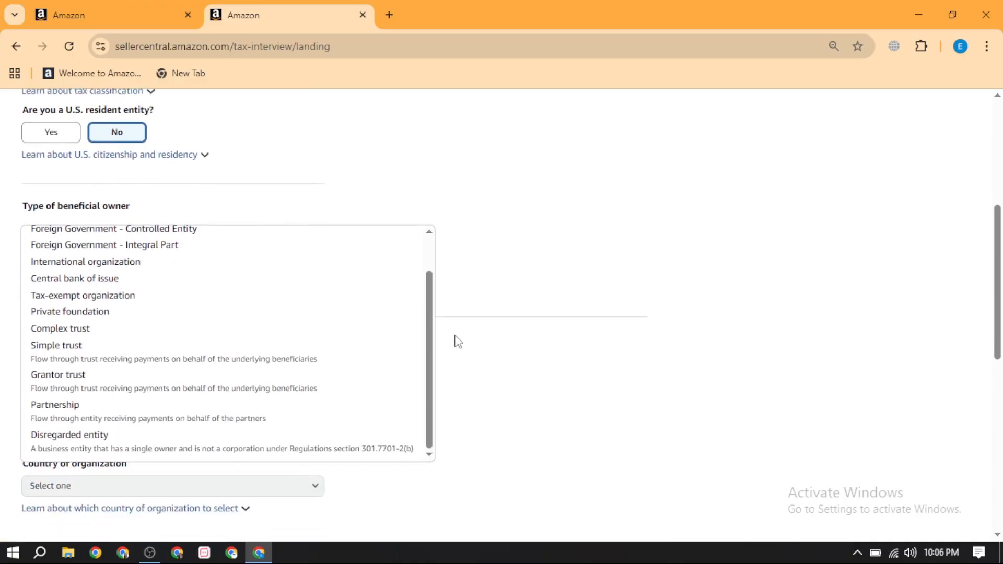
{"action": "scroll", "coordinate": [336, 368], "scroll_direction": "down", "scroll_amount": 1}
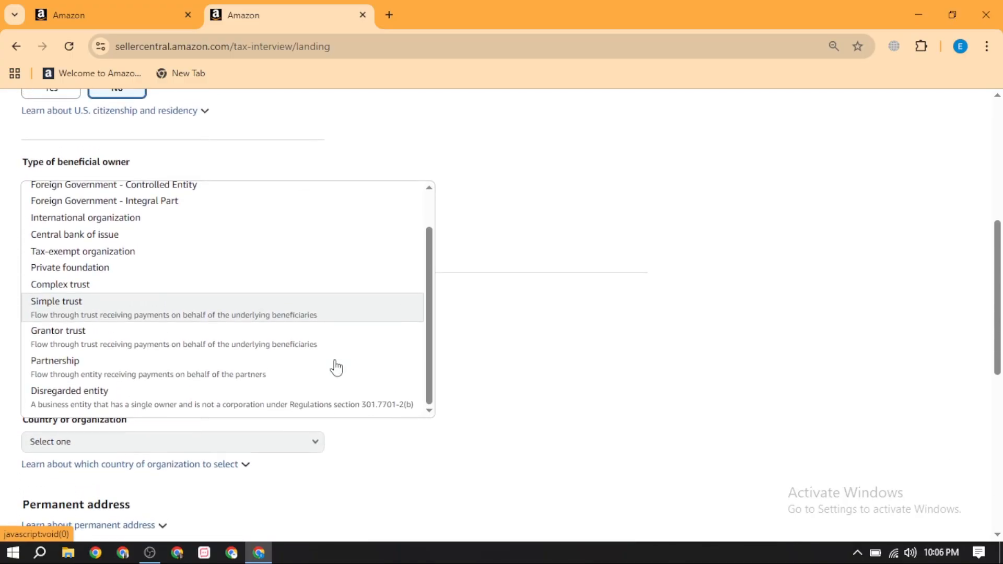
{"action": "scroll", "coordinate": [262, 337], "scroll_direction": "up", "scroll_amount": 1}
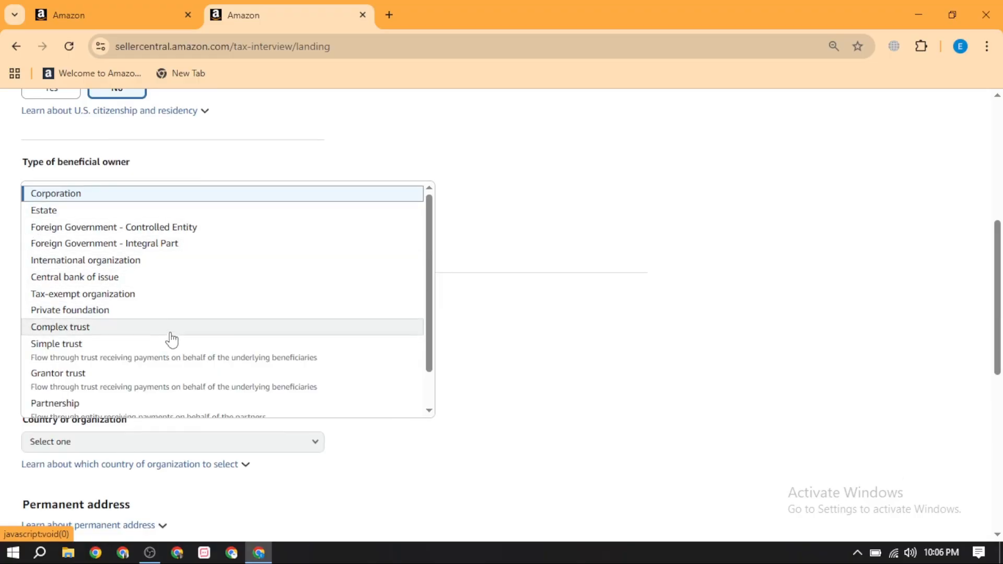
{"action": "scroll", "coordinate": [179, 343], "scroll_direction": "down", "scroll_amount": 1}
{"action": "scroll", "coordinate": [179, 343], "scroll_direction": "up", "scroll_amount": 1}
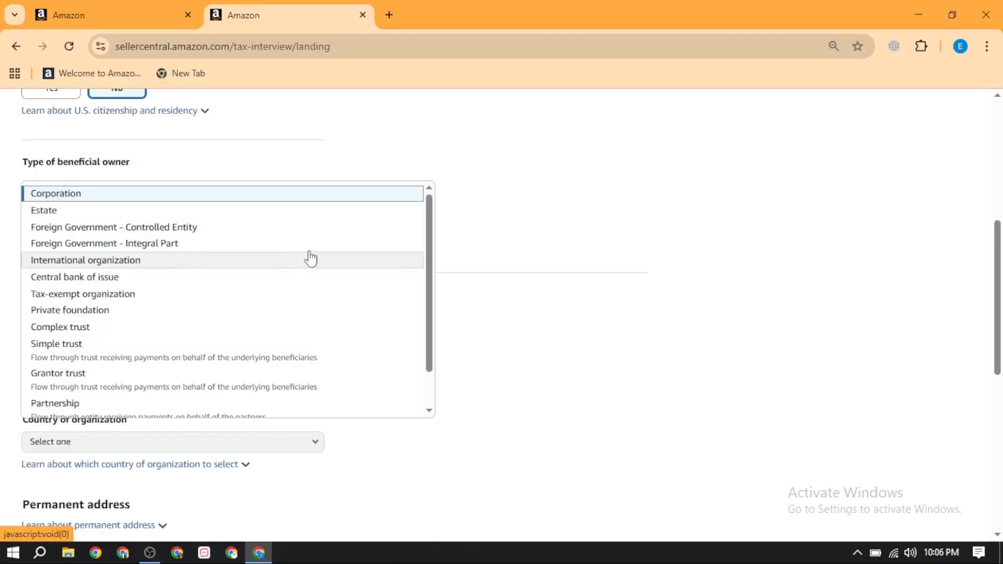
{"action": "left_click", "coordinate": [343, 168]}
Answer Yes to being a U.S. resident entity and set the federal tax classification to S Corporation
{"action": "scroll", "coordinate": [344, 168], "scroll_direction": "up", "scroll_amount": 3}
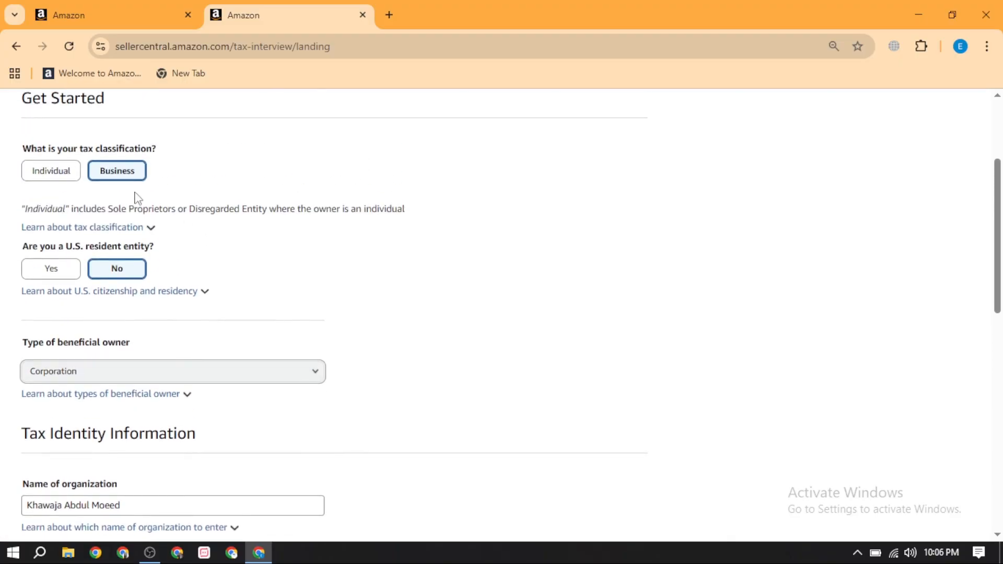
{"action": "left_click", "coordinate": [64, 277]}
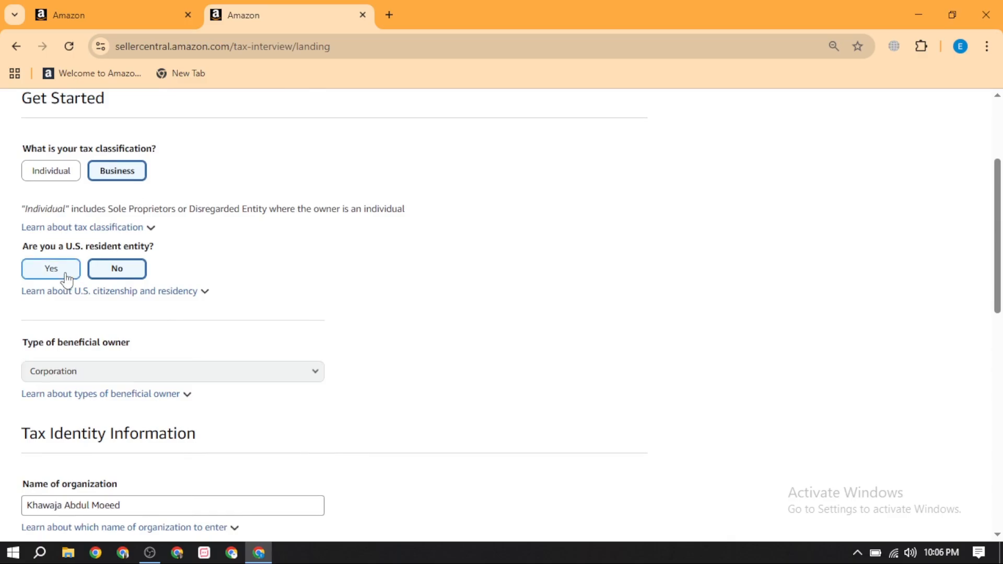
{"action": "left_click", "coordinate": [165, 420]}
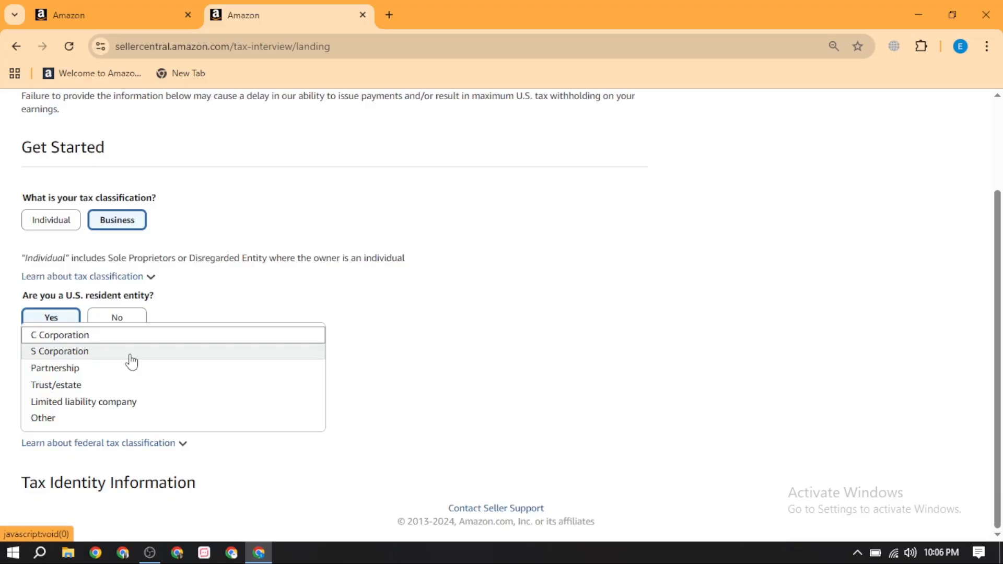
{"action": "left_click", "coordinate": [262, 291]}
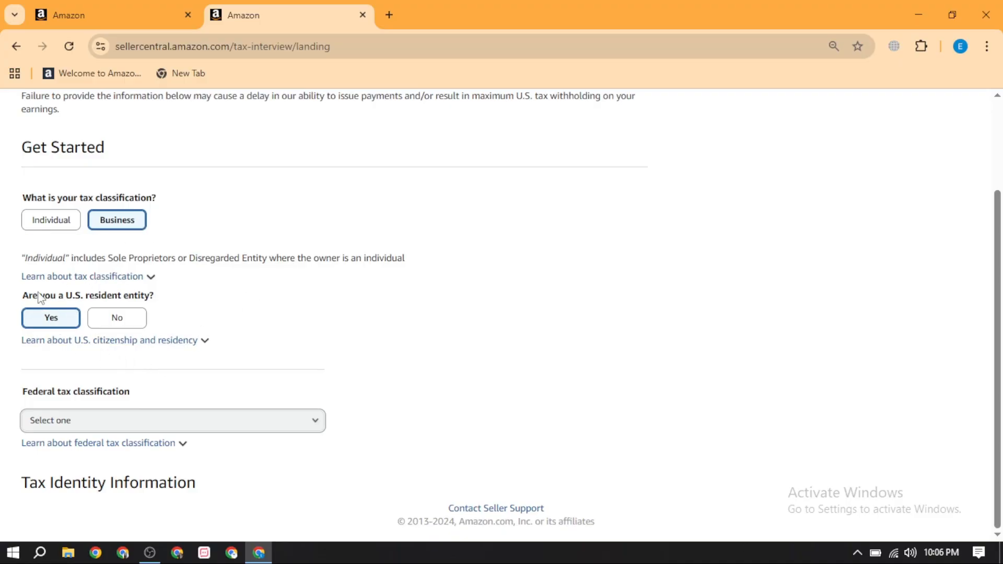
{"action": "left_click", "coordinate": [148, 421]}
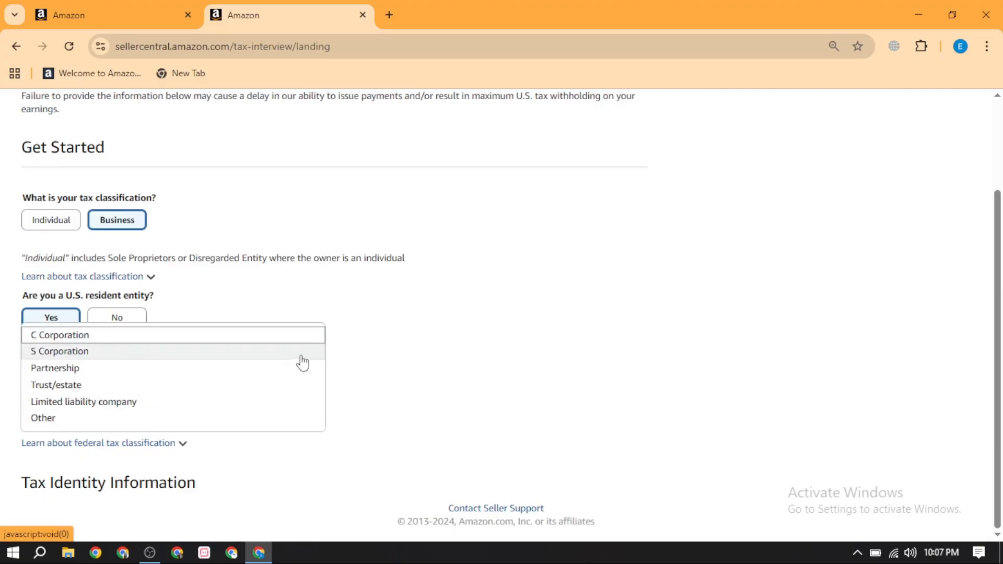
{"action": "left_click", "coordinate": [412, 355]}
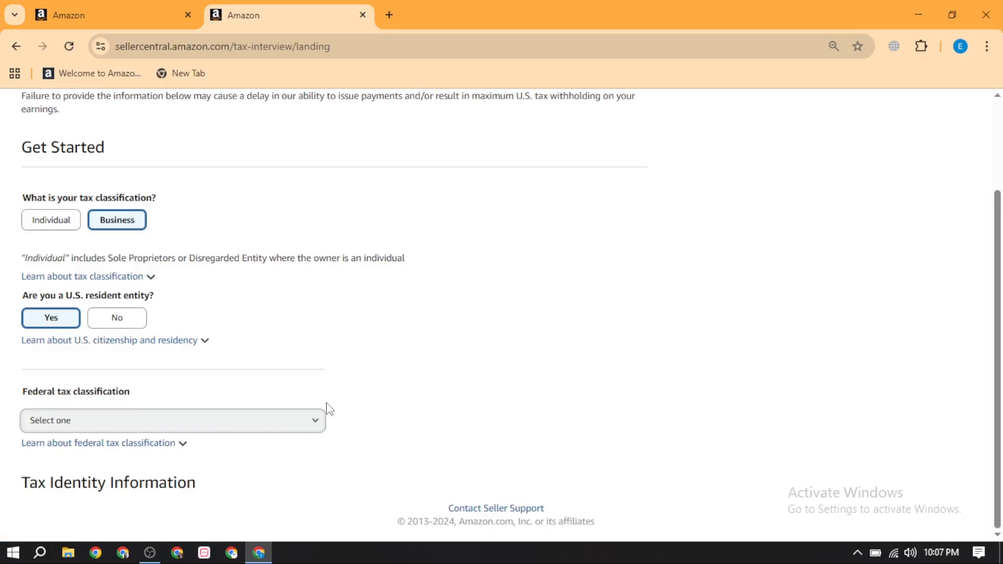
{"action": "left_click", "coordinate": [220, 421]}
{"action": "left_click", "coordinate": [136, 351]}
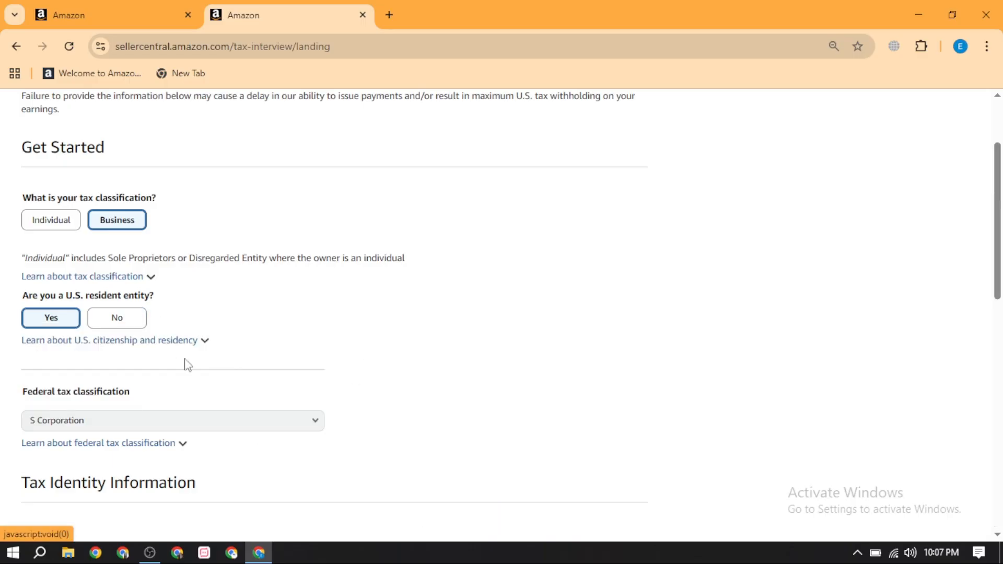
Review the name, Taxpayer Identification Number and address fields required for a U.S. resident business
{"action": "scroll", "coordinate": [356, 305], "scroll_direction": "down", "scroll_amount": 3}
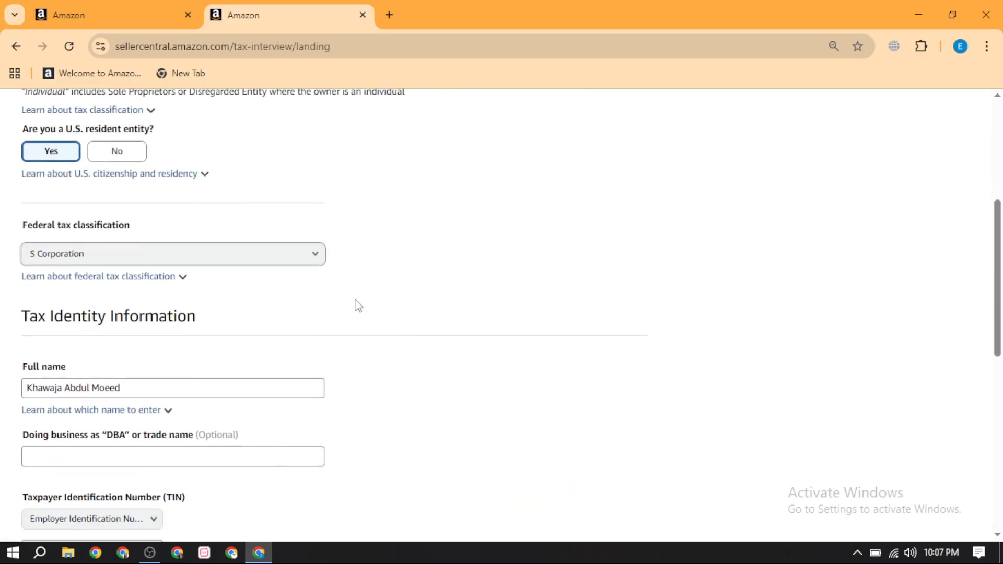
{"action": "scroll", "coordinate": [204, 392], "scroll_direction": "down", "scroll_amount": 2}
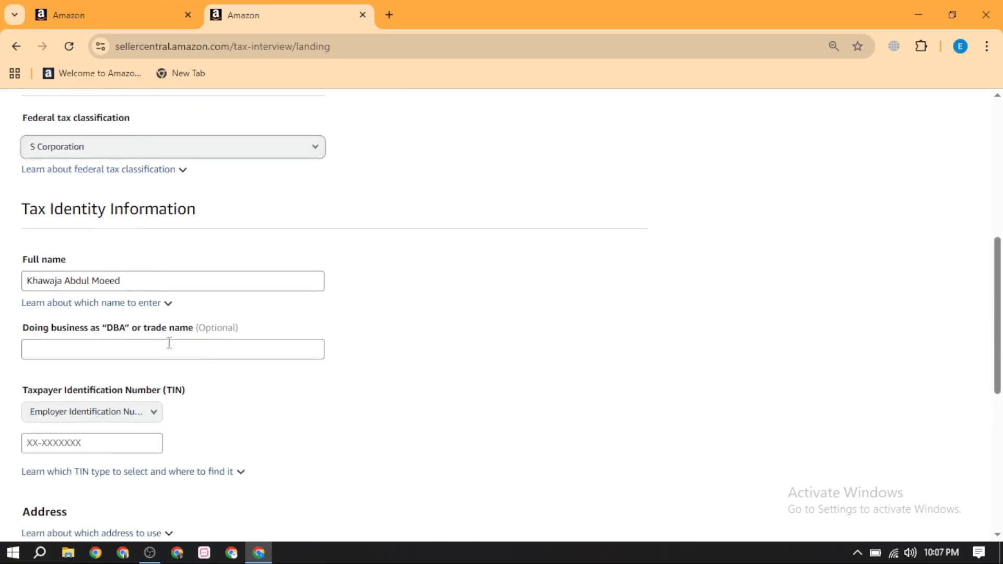
{"action": "left_click", "coordinate": [159, 436]}
{"action": "scroll", "coordinate": [160, 434], "scroll_direction": "down", "scroll_amount": 1}
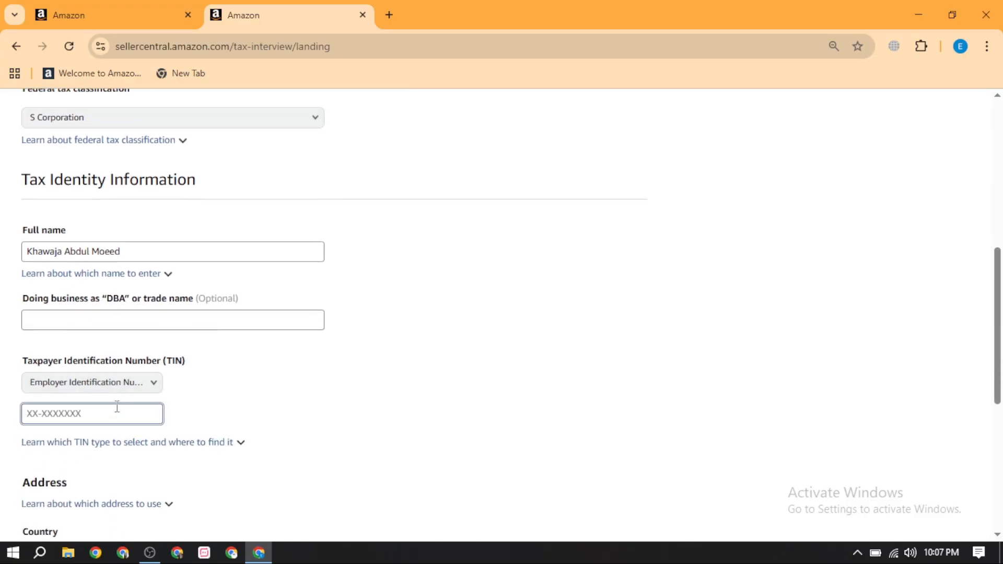
{"action": "scroll", "coordinate": [135, 410], "scroll_direction": "down", "scroll_amount": 3}
{"action": "scroll", "coordinate": [135, 411], "scroll_direction": "down", "scroll_amount": 3}
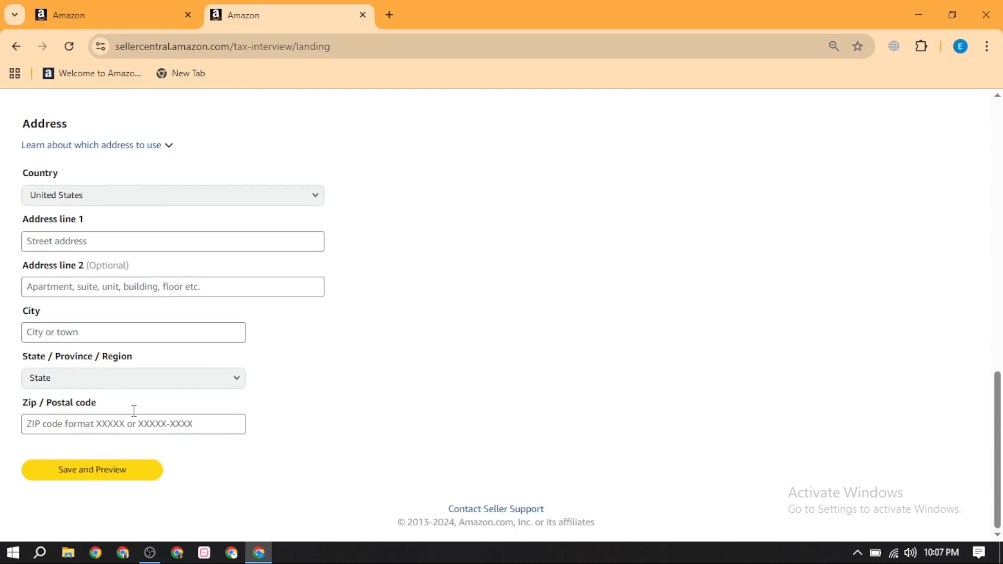
{"action": "scroll", "coordinate": [132, 413], "scroll_direction": "up", "scroll_amount": 12}
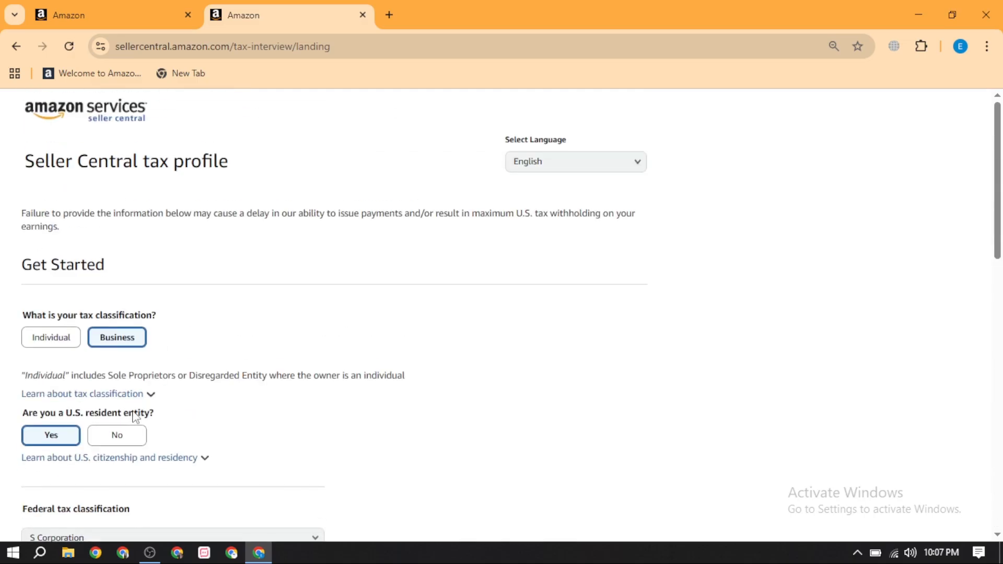
Leave the tax form and reopen it from the Updated U.S. Tax Identity Information Required issue on the account health dashboard
{"action": "left_click", "coordinate": [16, 46]}
{"action": "scroll", "coordinate": [564, 256], "scroll_direction": "down", "scroll_amount": 4}
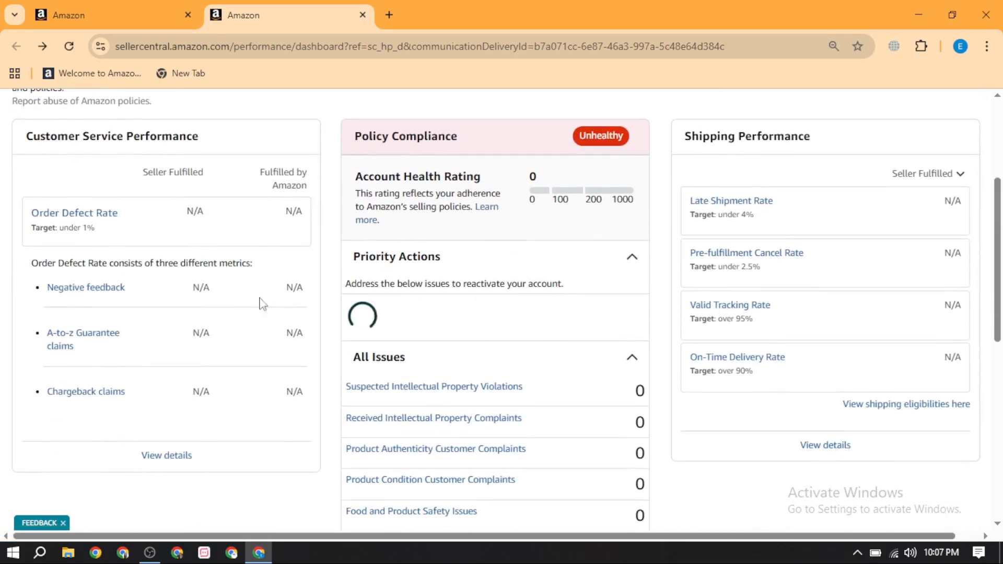
{"action": "left_click", "coordinate": [449, 322]}
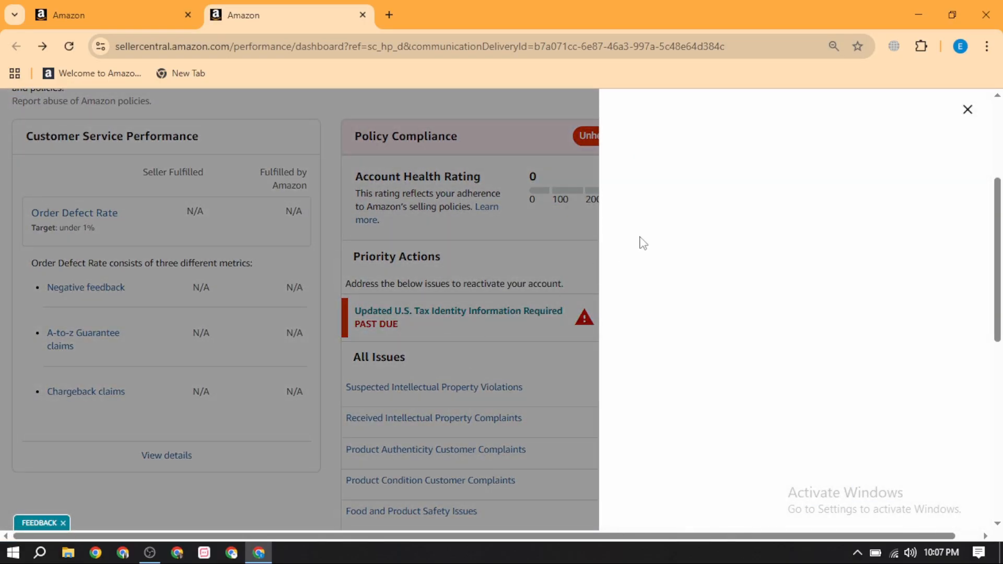
{"action": "left_click", "coordinate": [958, 507]}
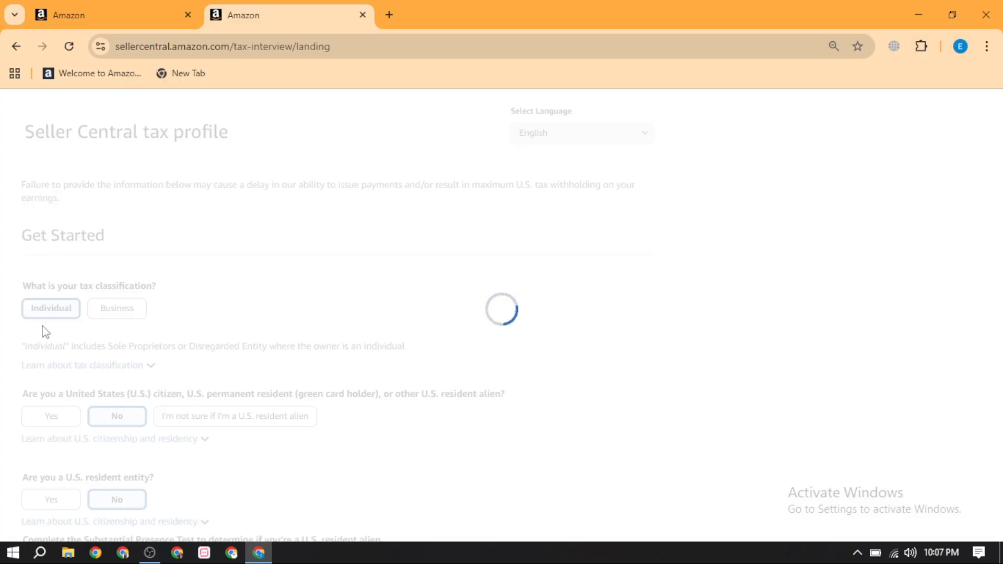
Review the tax profile's tax classification and U.S. citizenship answers, and return to the Seller Central home page
{"action": "scroll", "coordinate": [89, 345], "scroll_direction": "down", "scroll_amount": 1}
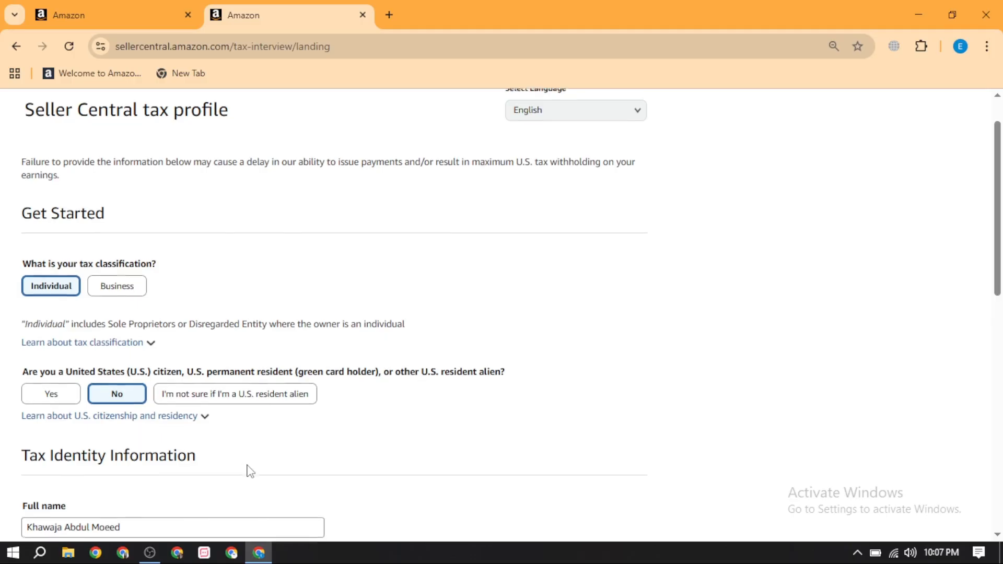
{"action": "scroll", "coordinate": [250, 471], "scroll_direction": "down", "scroll_amount": 1}
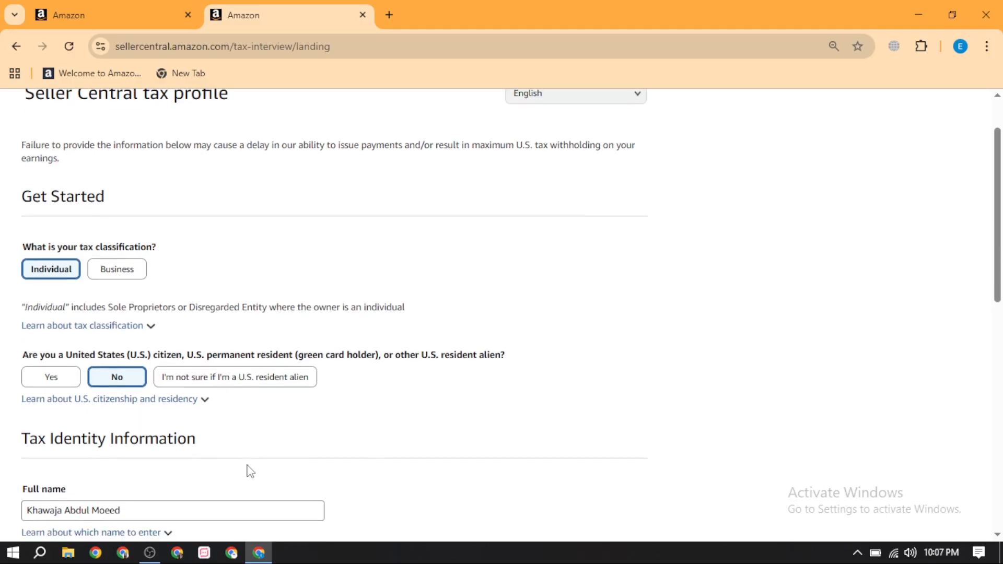
{"action": "scroll", "coordinate": [250, 471], "scroll_direction": "down", "scroll_amount": 1}
{"action": "scroll", "coordinate": [250, 471], "scroll_direction": "up", "scroll_amount": 1}
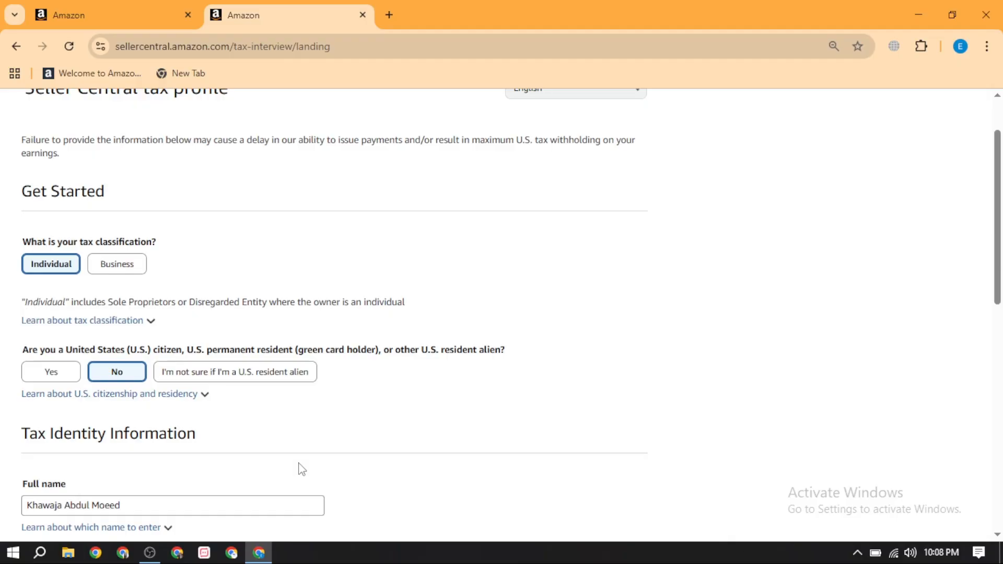
{"action": "scroll", "coordinate": [402, 319], "scroll_direction": "up", "scroll_amount": 2}
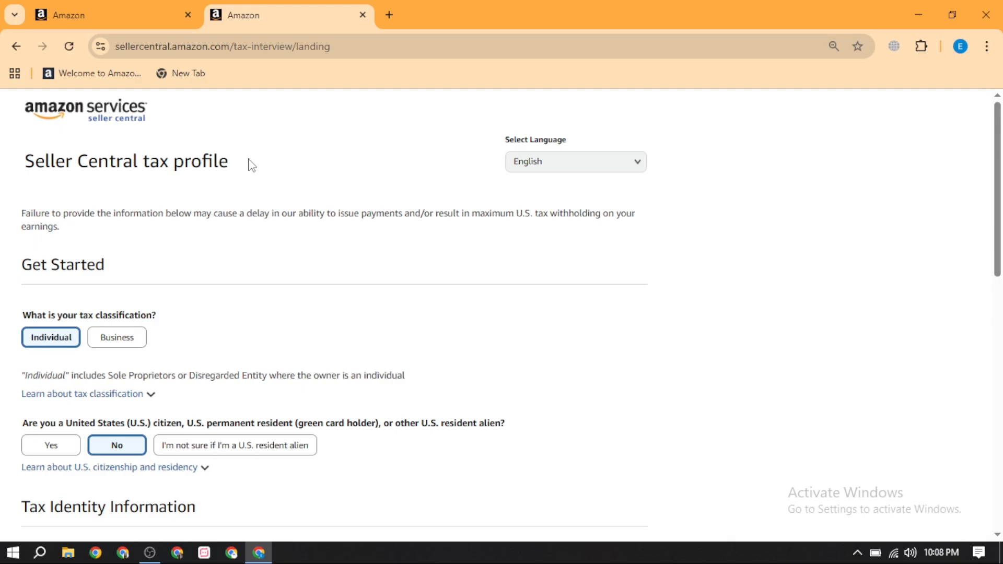
{"action": "left_click", "coordinate": [116, 14]}
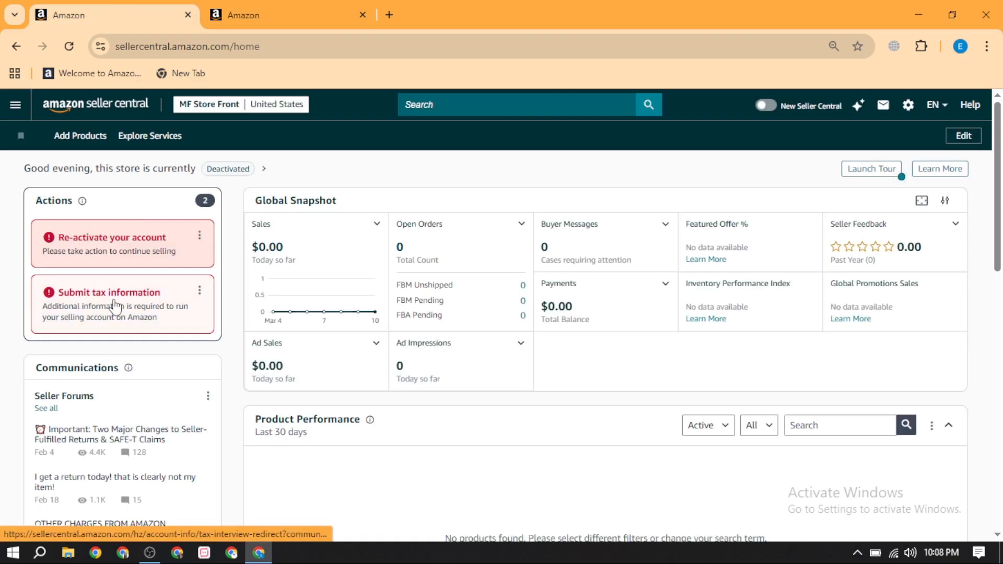